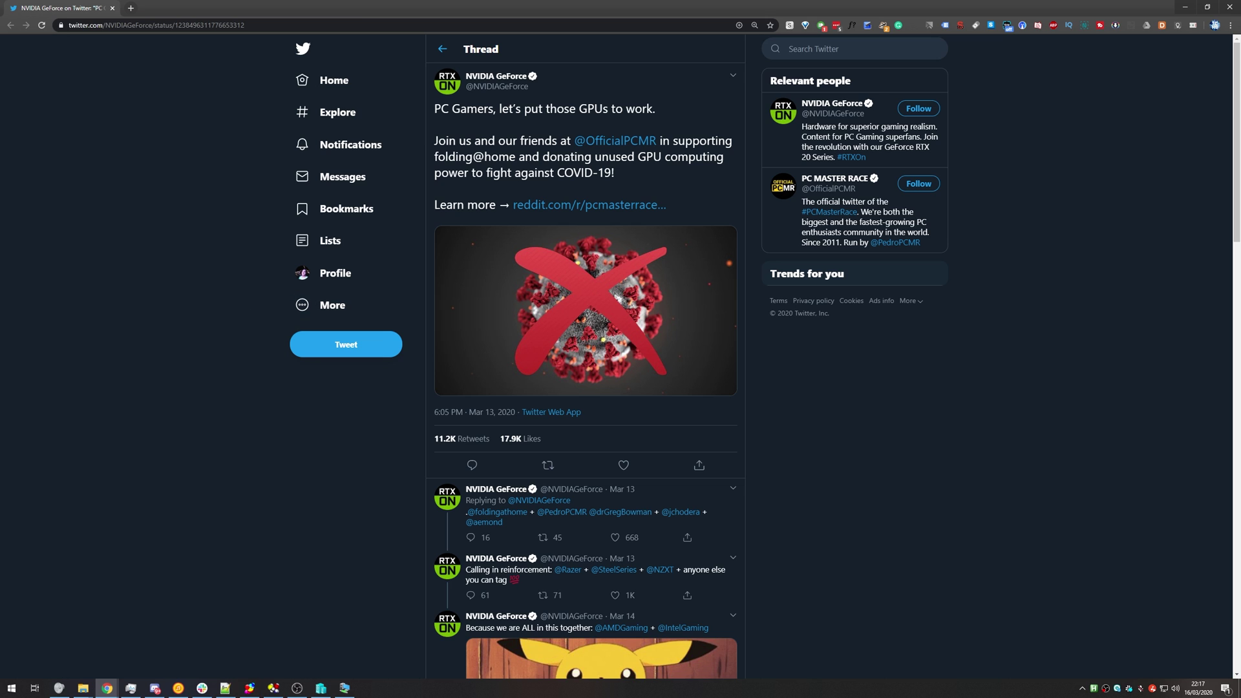
# Switch windows to reach the Folding@home Start Folding page opened from the NVIDIA GeForce tweet
pyautogui.hotkey('alt', 'Tab')
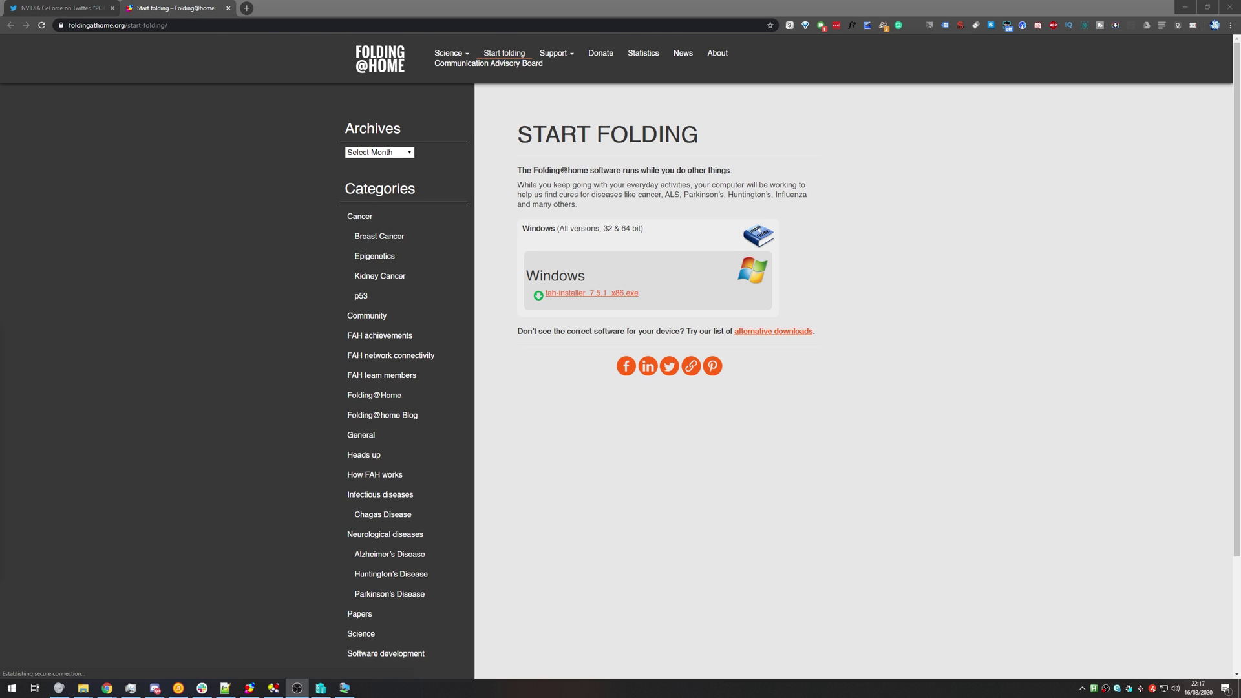
# Download fah-installer_7.5.1_x86.exe, browse the alternative downloads page, then run the installer
pyautogui.click(743, 463)
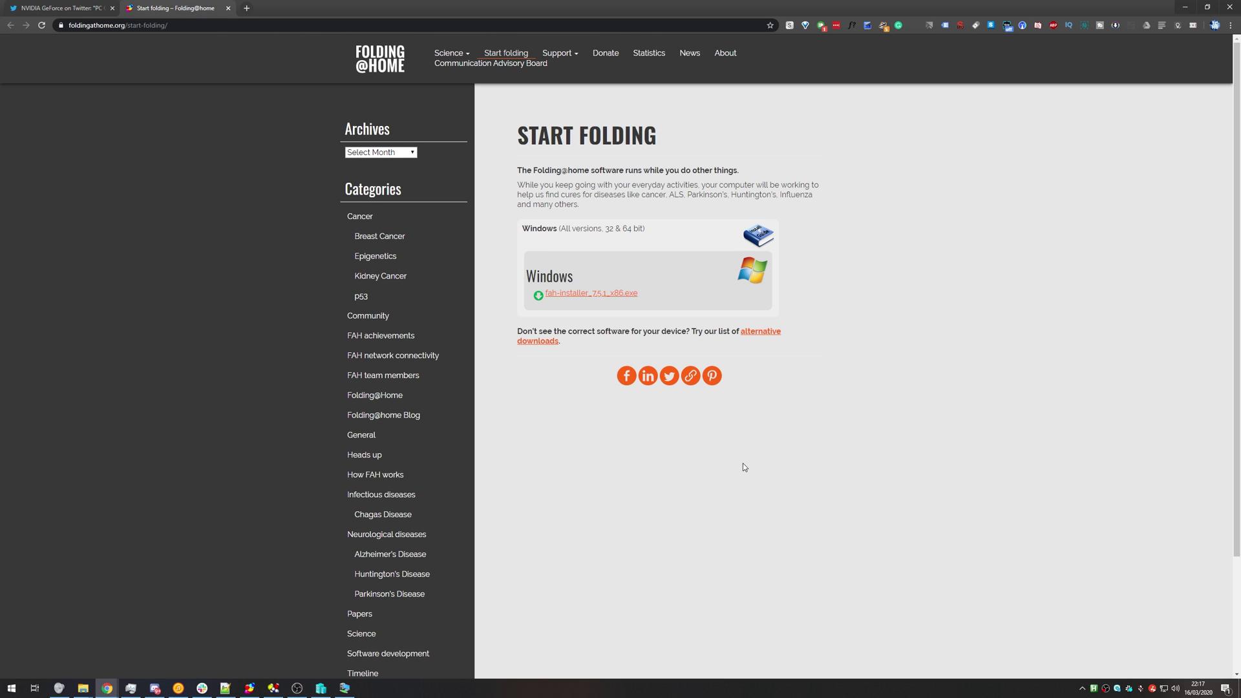
pyautogui.click(612, 295)
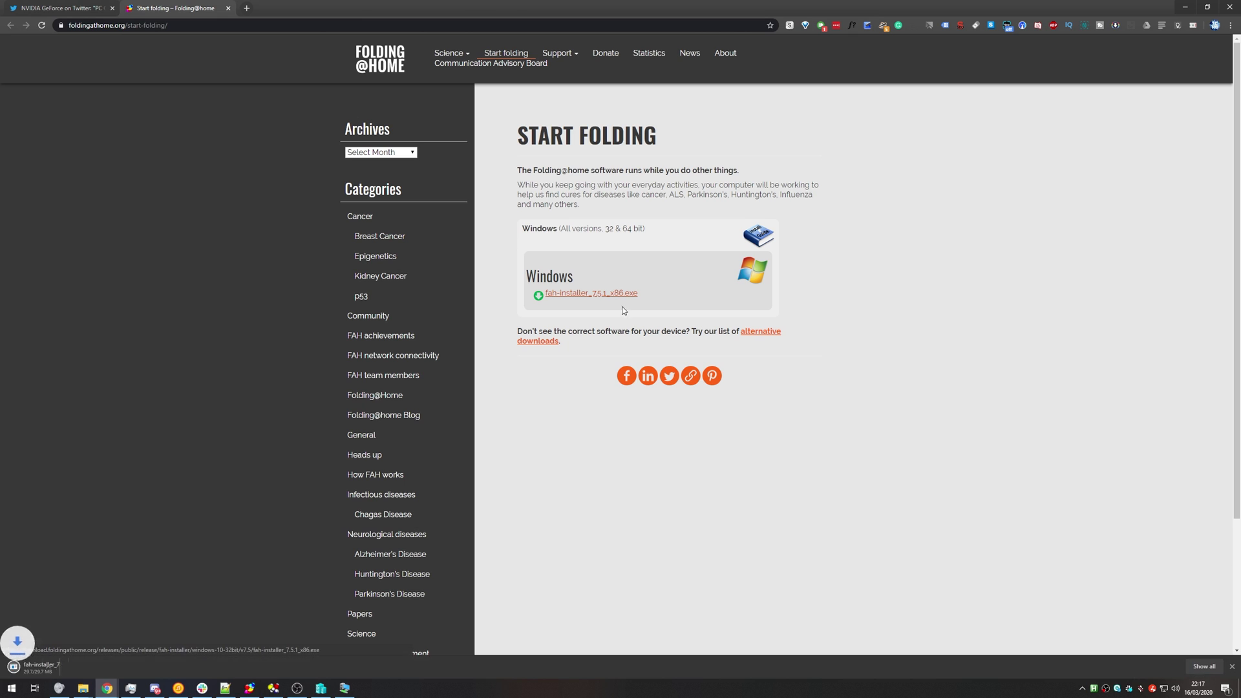
pyautogui.click(761, 334)
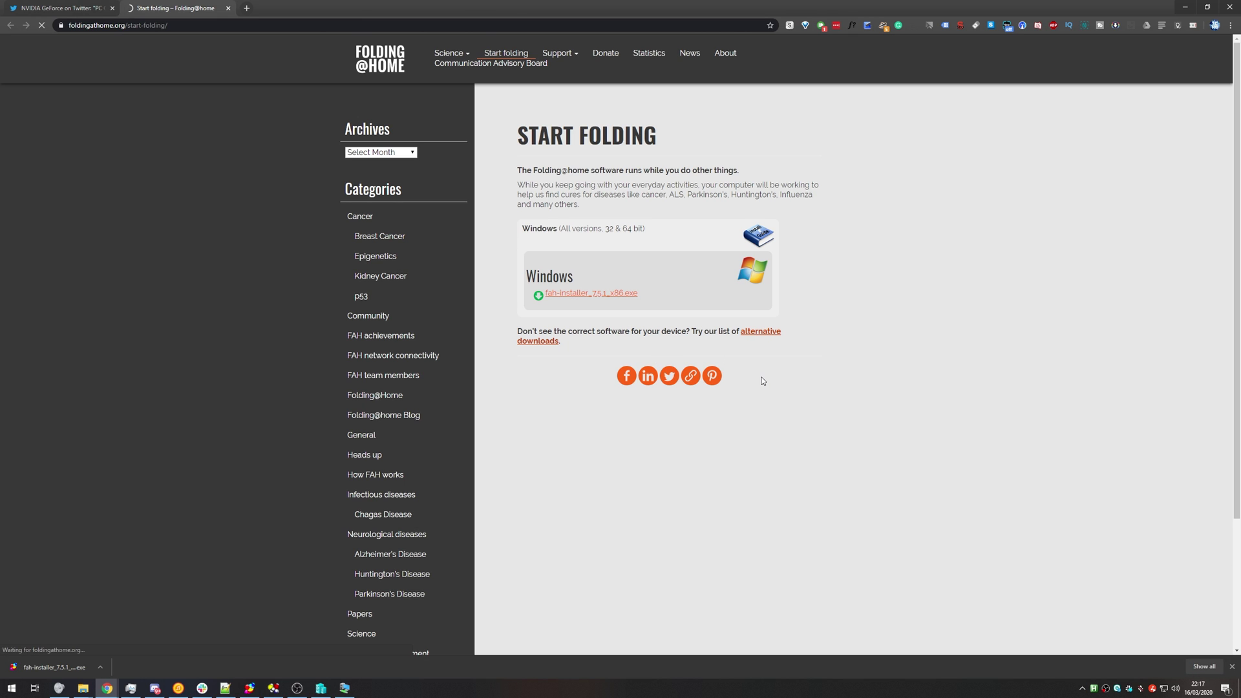
pyautogui.scroll(-4, 763, 382)
pyautogui.scroll(4, 765, 386)
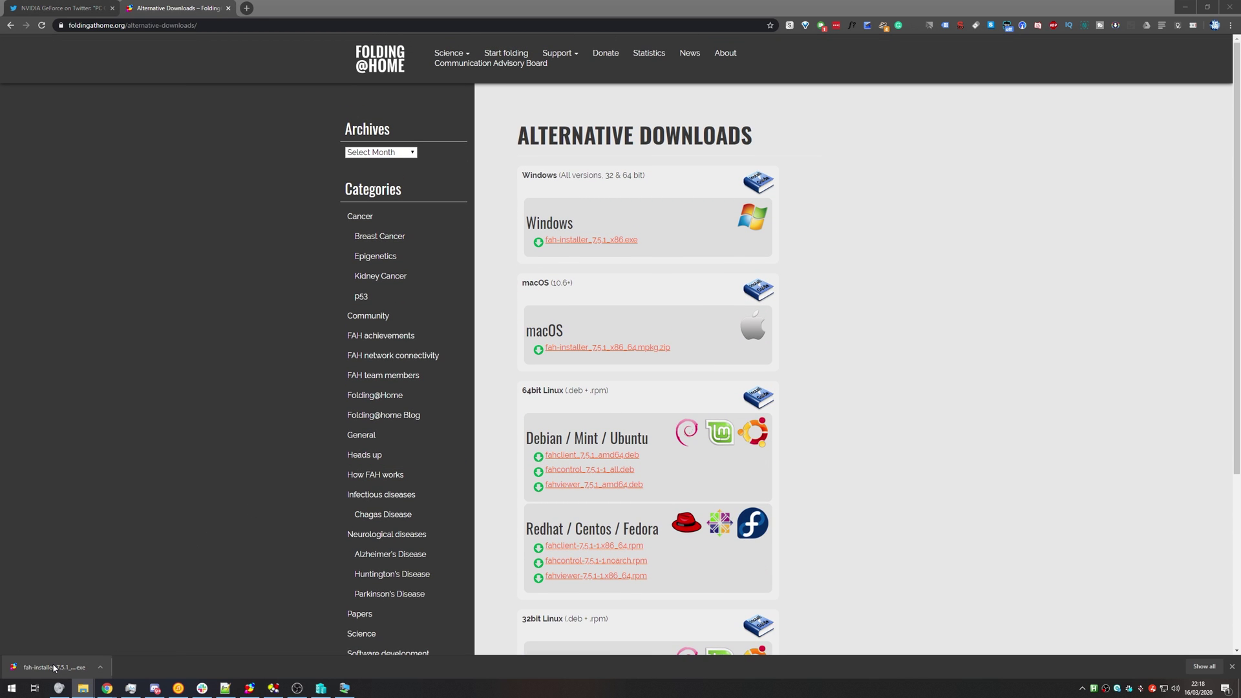
pyautogui.click(55, 668)
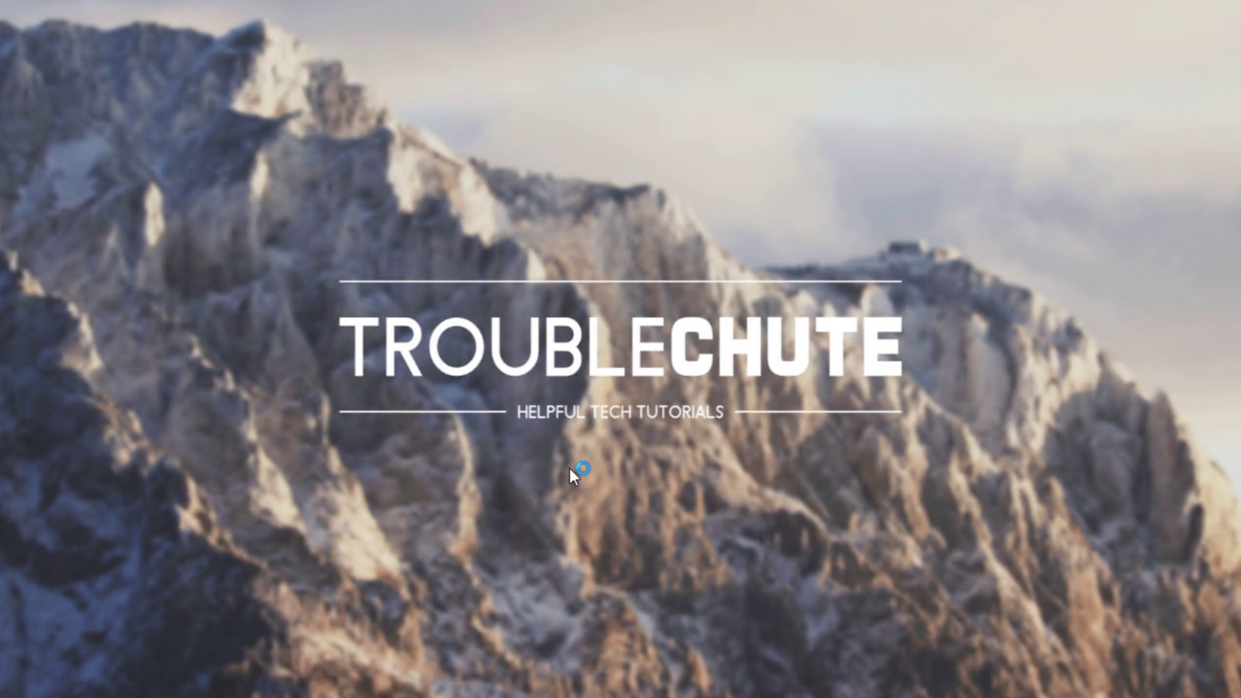
# Express-install Folding@home 7.5.1 with Start Folding@home ticked, and allow fahclient.exe on private and public networks
pyautogui.click(722, 497)
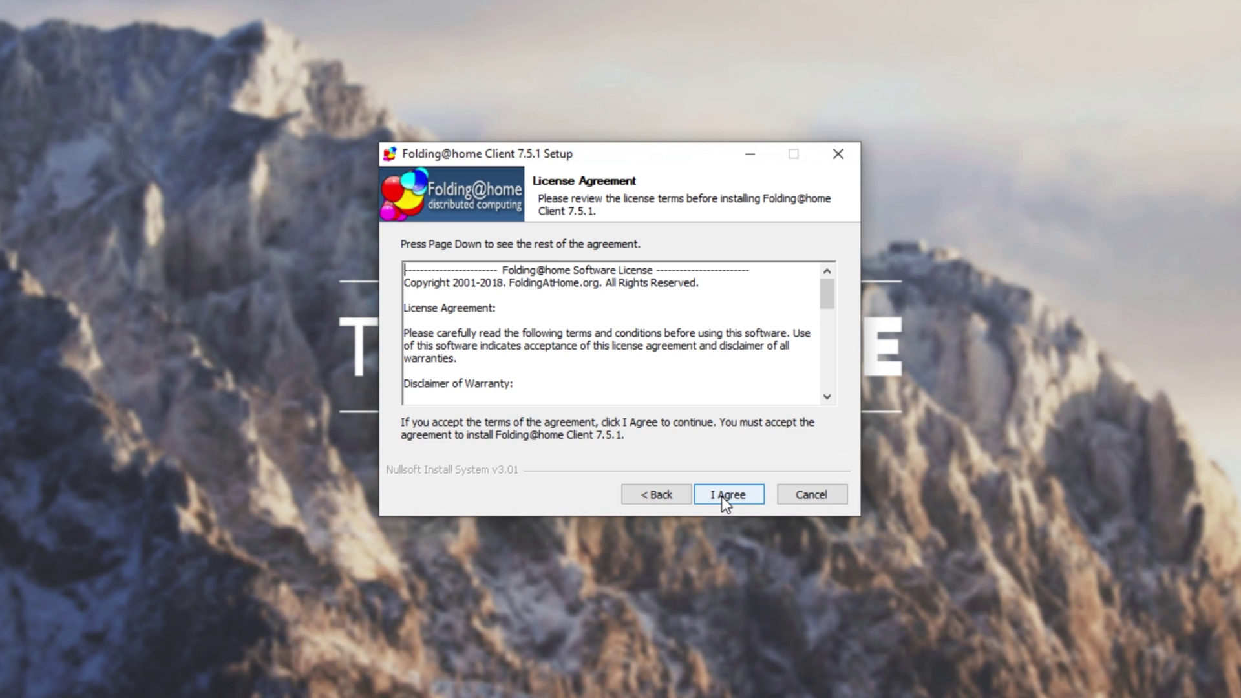
pyautogui.click(721, 496)
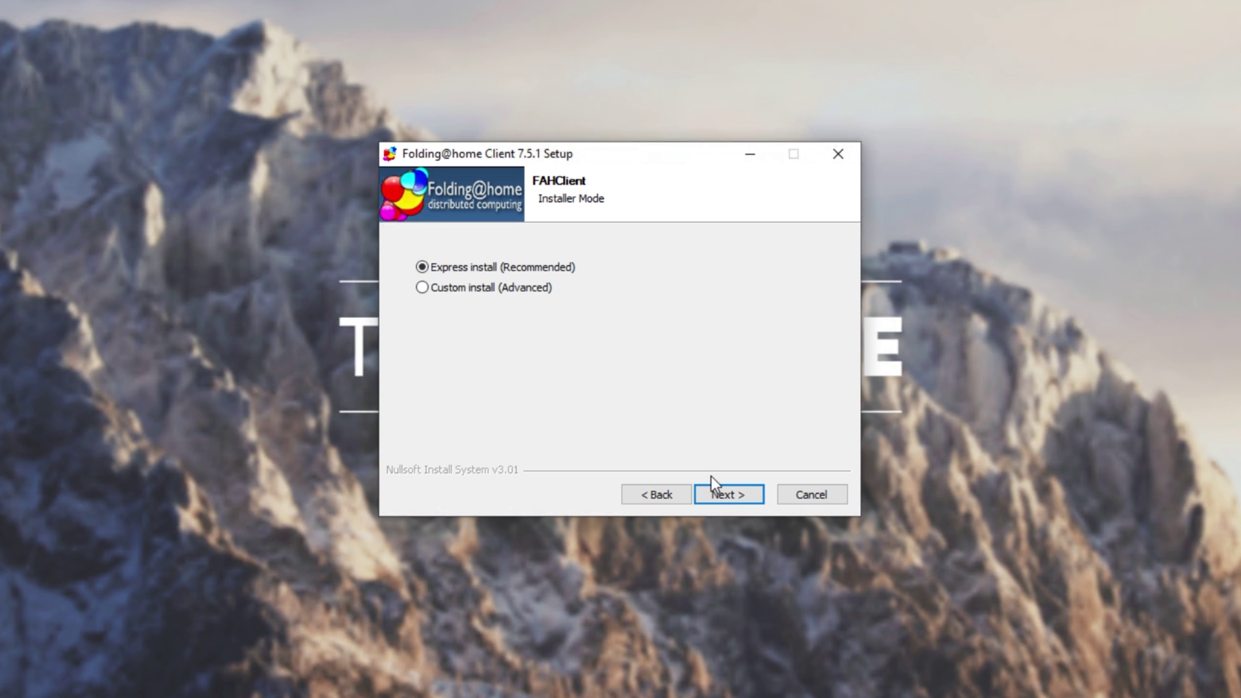
pyautogui.click(727, 495)
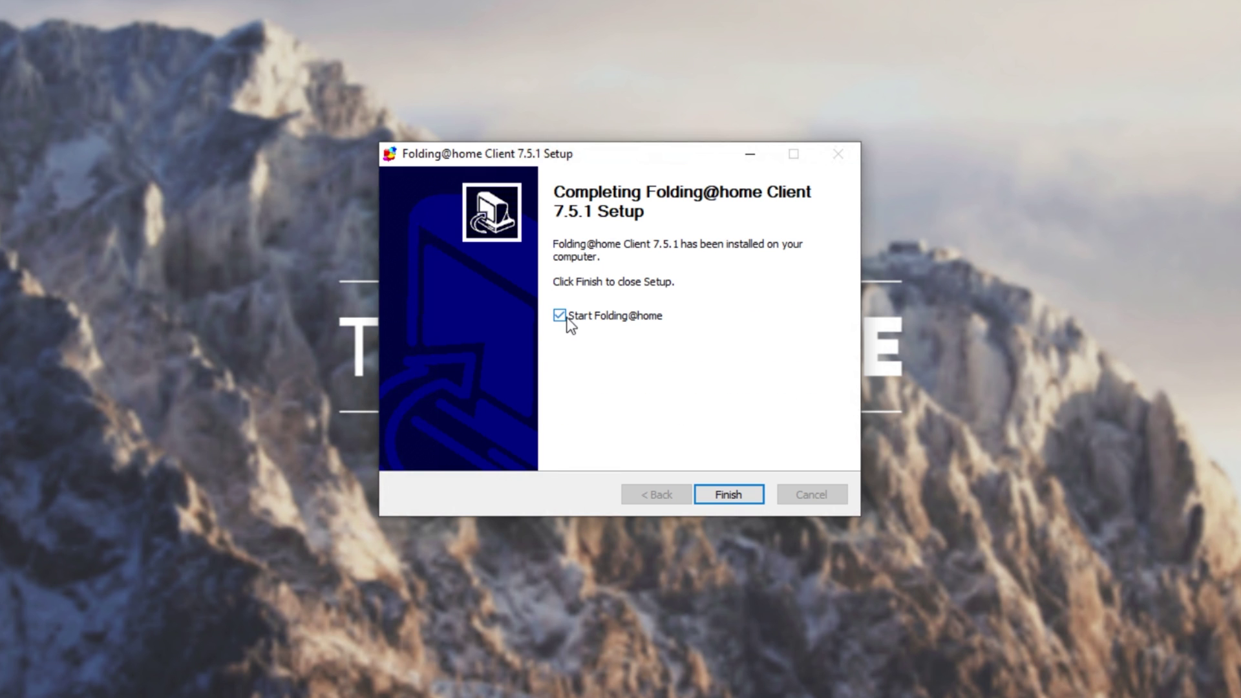
pyautogui.click(712, 487)
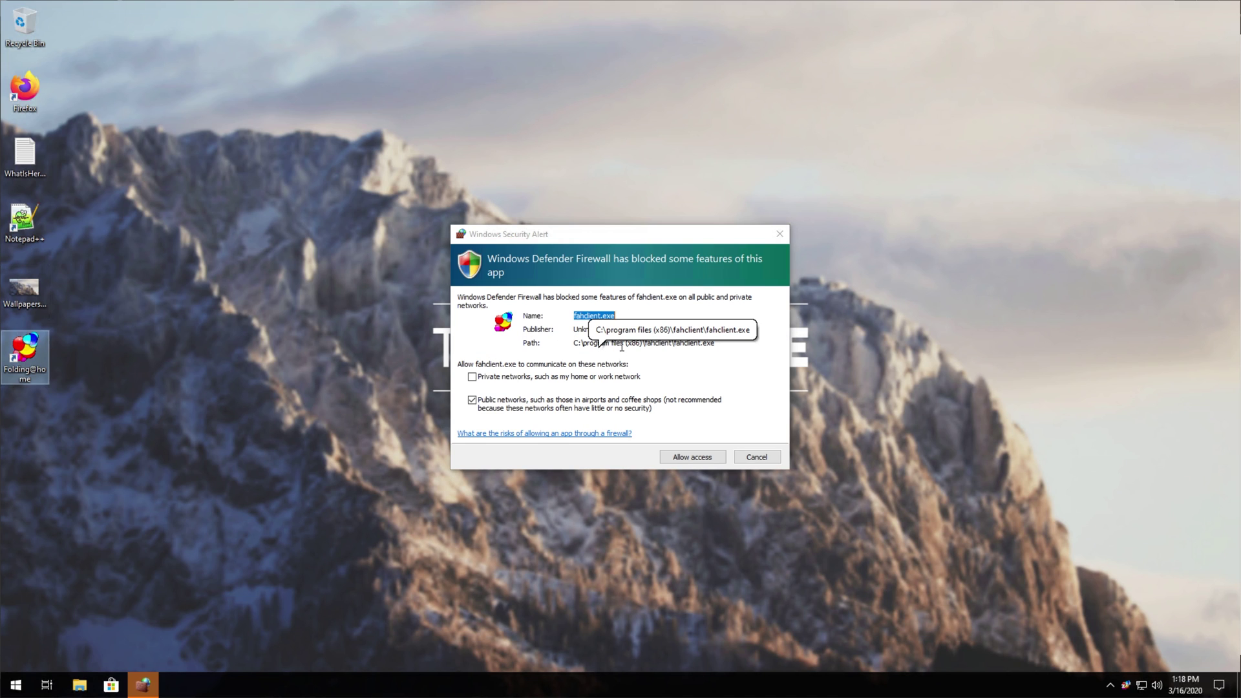
pyautogui.click(482, 378)
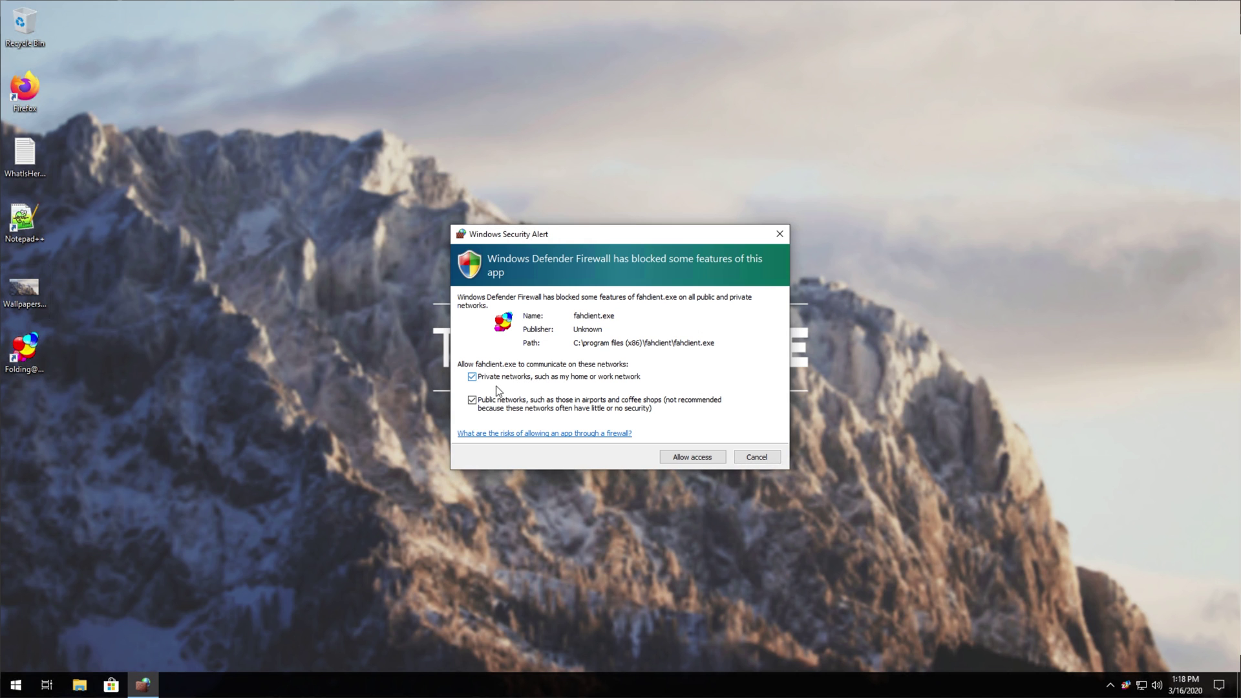
pyautogui.click(688, 460)
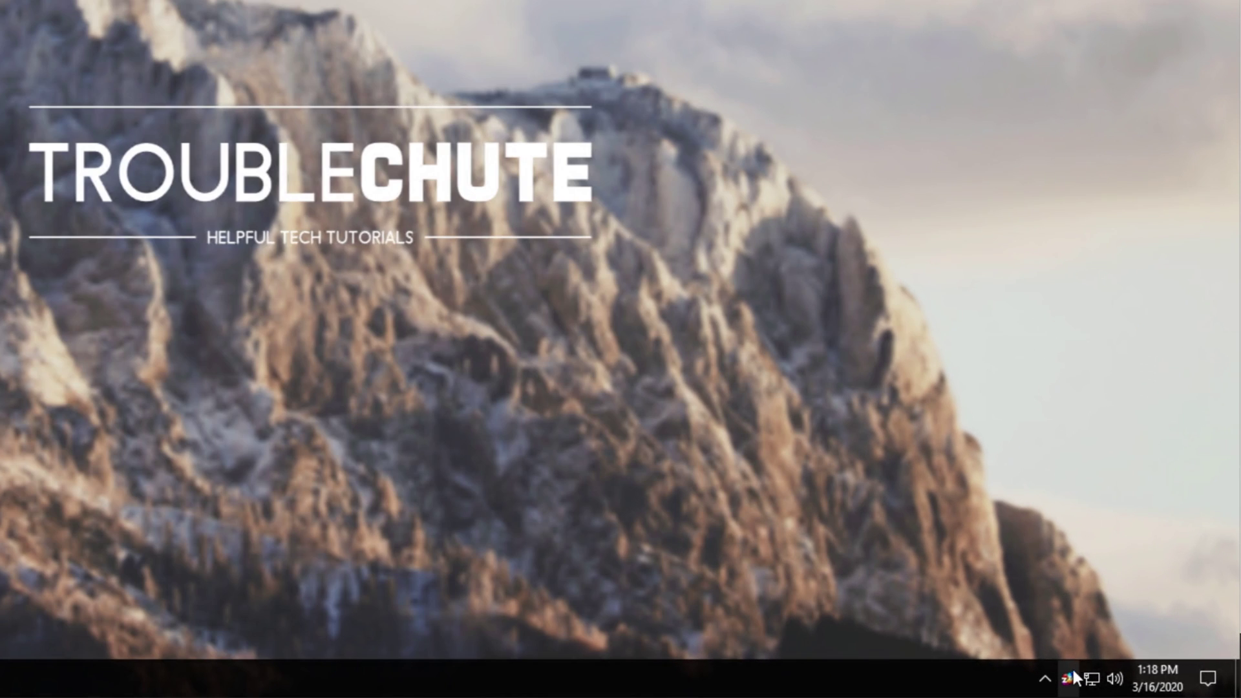
# Check the Folding@home tray menu, then find FAHViewer, FAHControl and Folding@home in Start
pyautogui.moveTo(1124, 684)
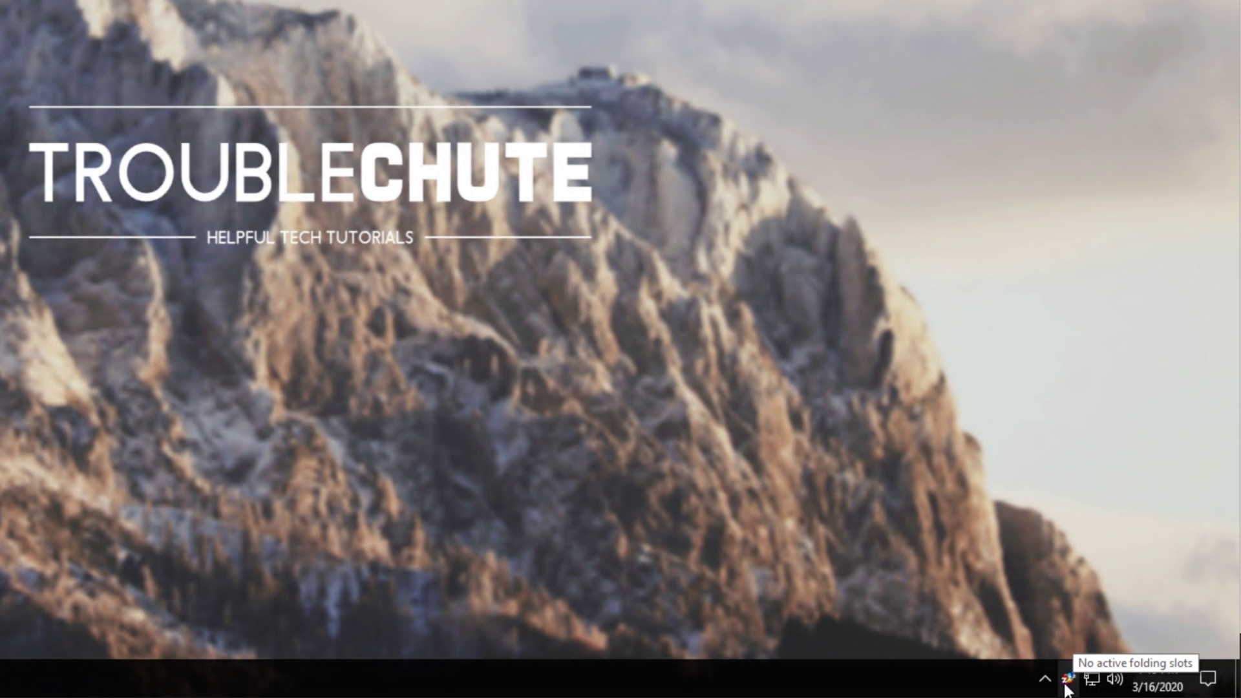
pyautogui.rightClick(1070, 679)
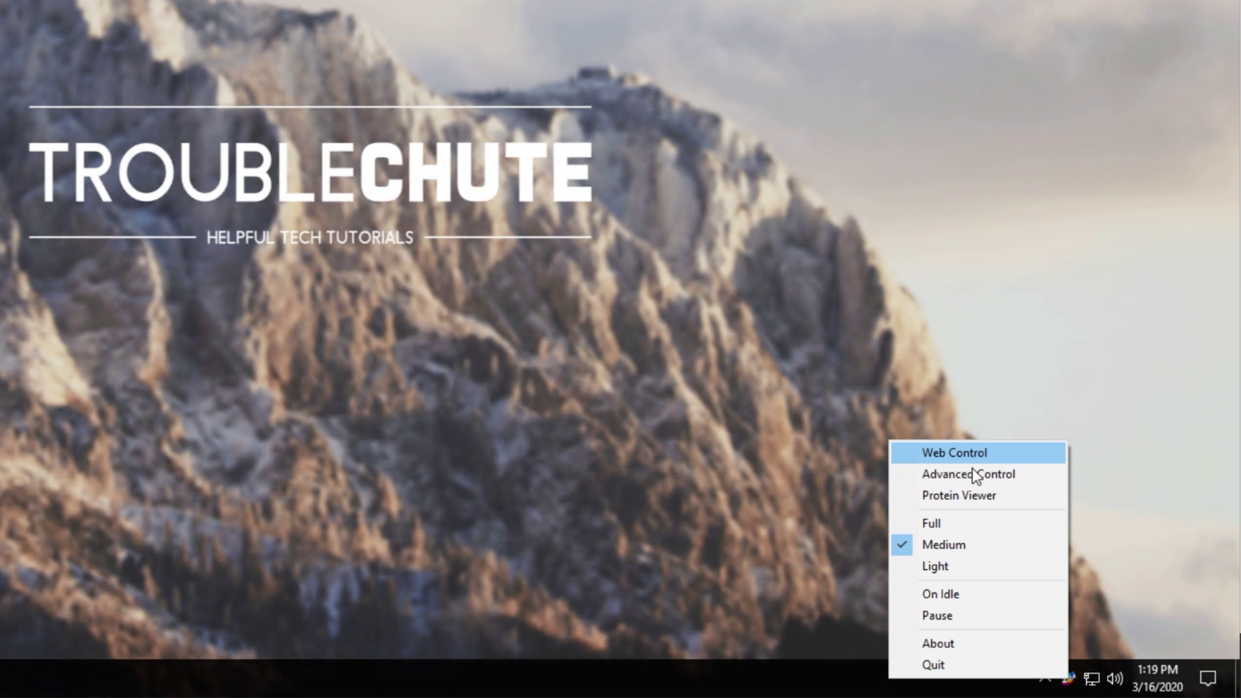
pyautogui.click(764, 421)
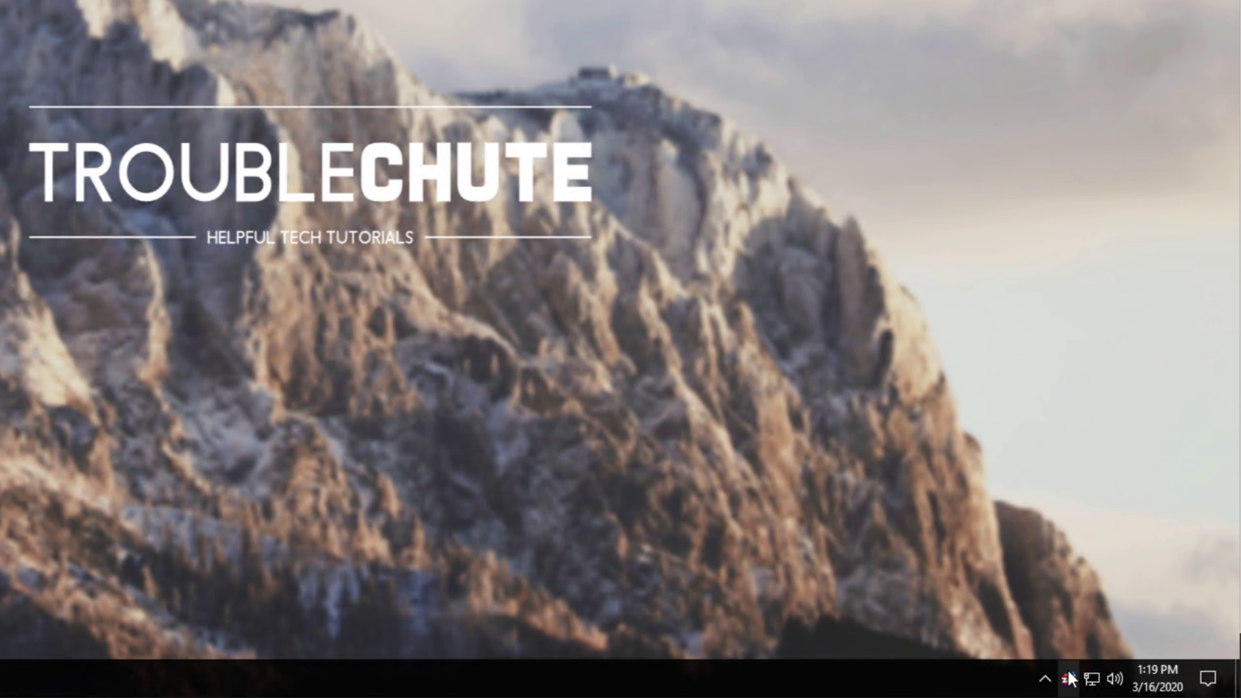
pyautogui.press('super')
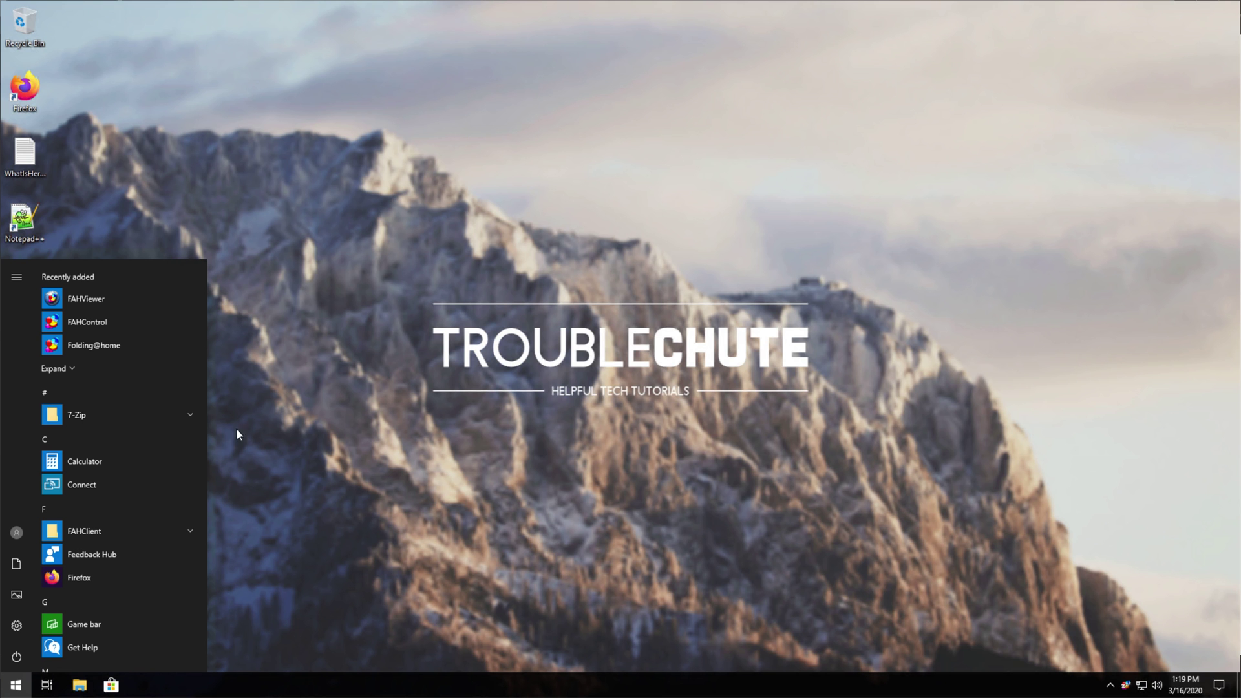
# Launch Folding@home, enlarge its Edge window, and start folding as Anonymous on Team 0
pyautogui.click(106, 347)
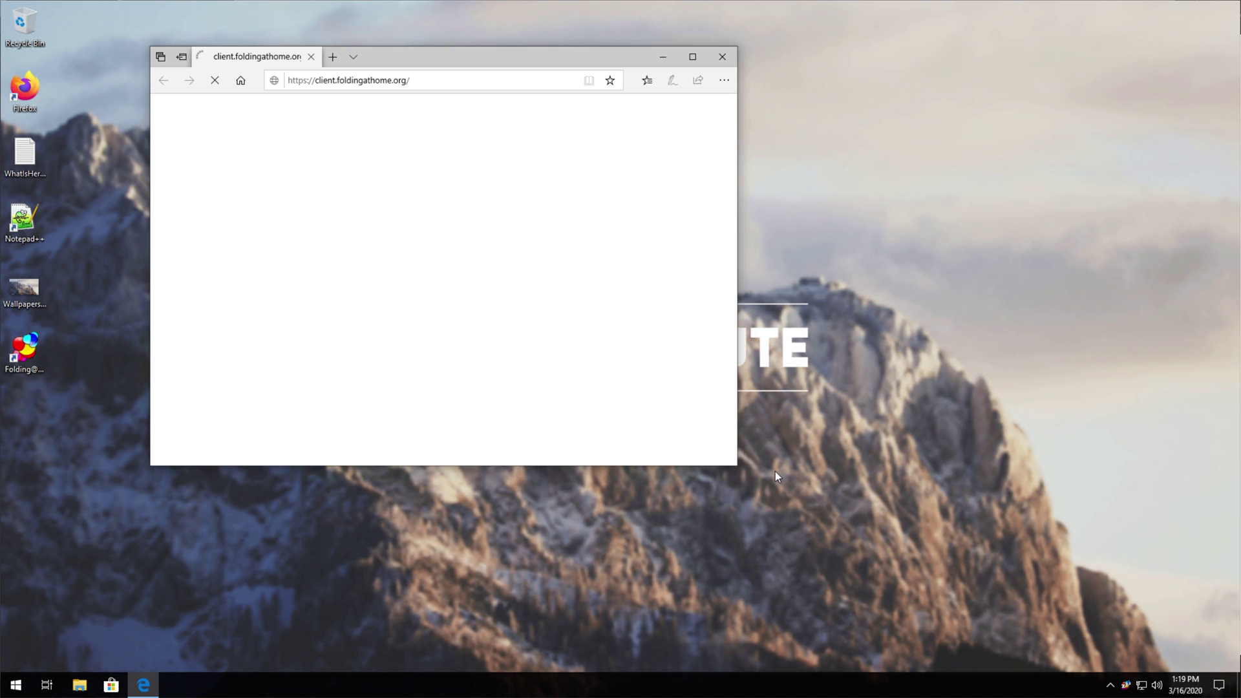
pyautogui.moveTo(742, 468); pyautogui.dragTo(1062, 573)
pyautogui.moveTo(761, 64); pyautogui.dragTo(772, 69)
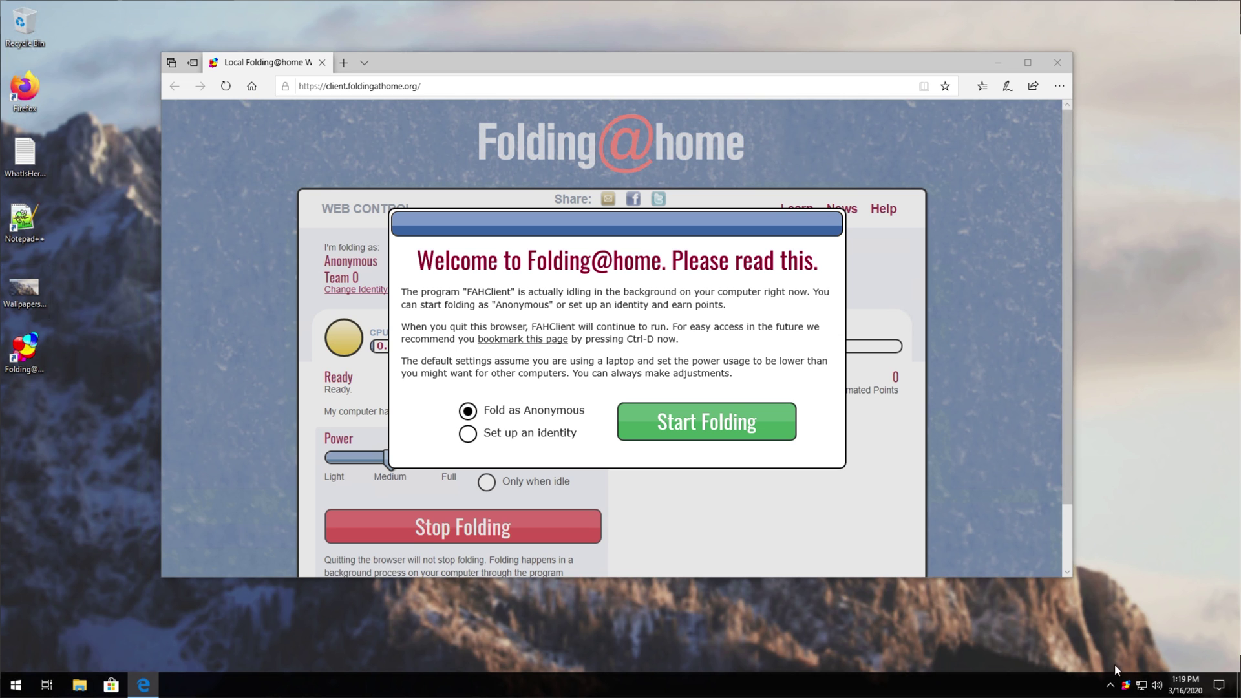
pyautogui.rightClick(1127, 684)
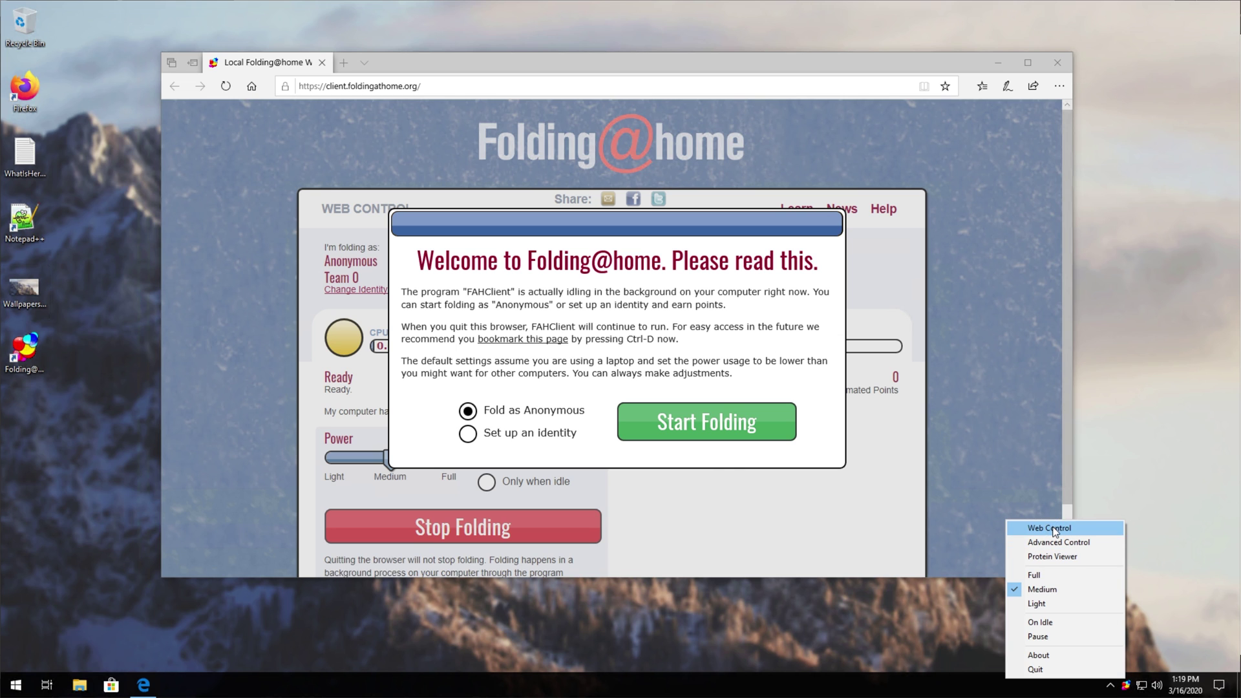
pyautogui.click(677, 306)
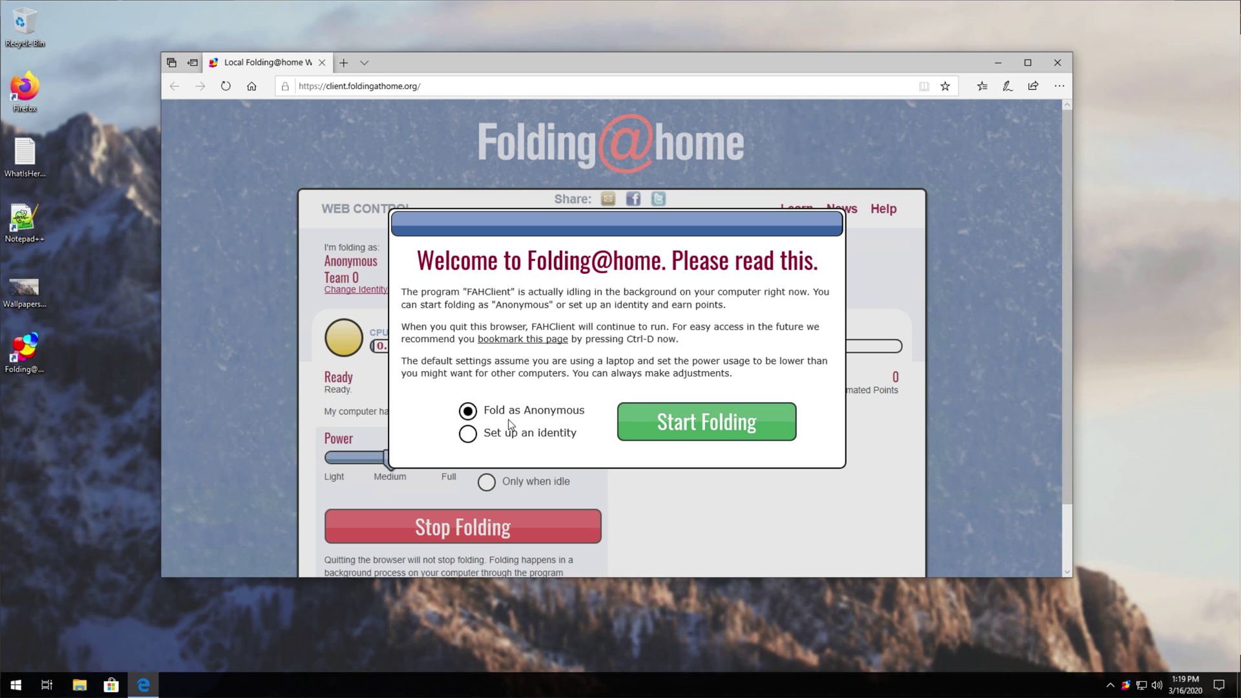
pyautogui.click(631, 432)
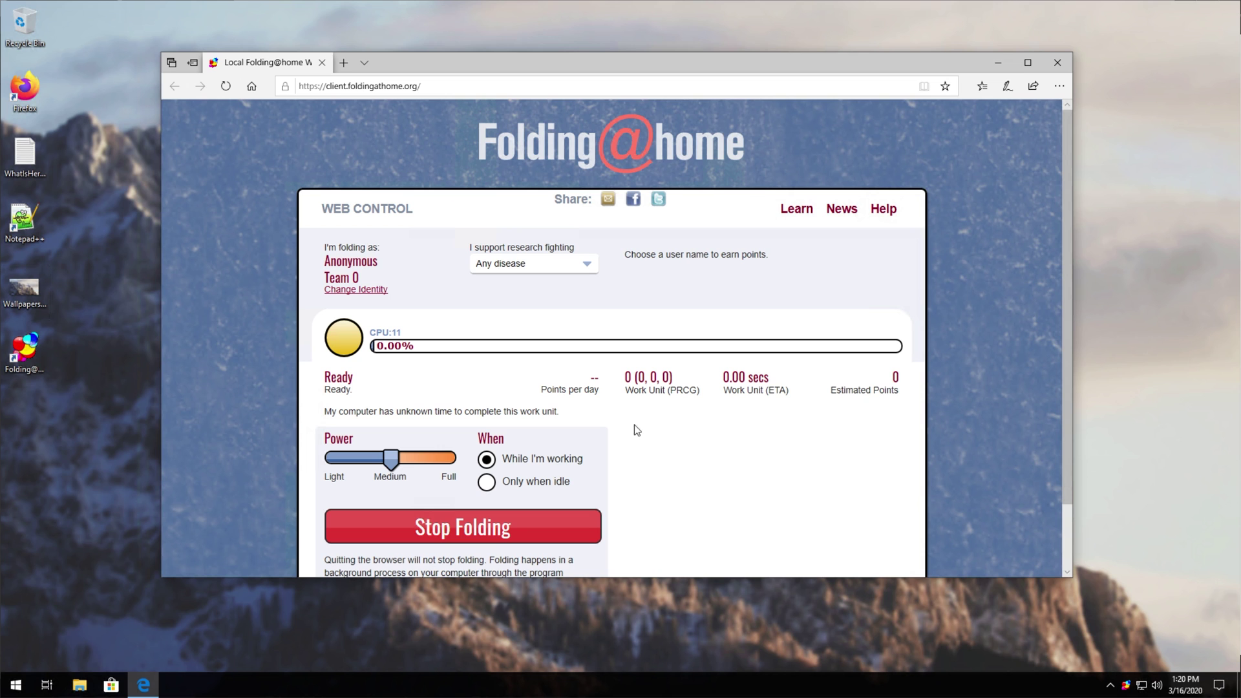
pyautogui.moveTo(918, 62); pyautogui.dragTo(884, 10)
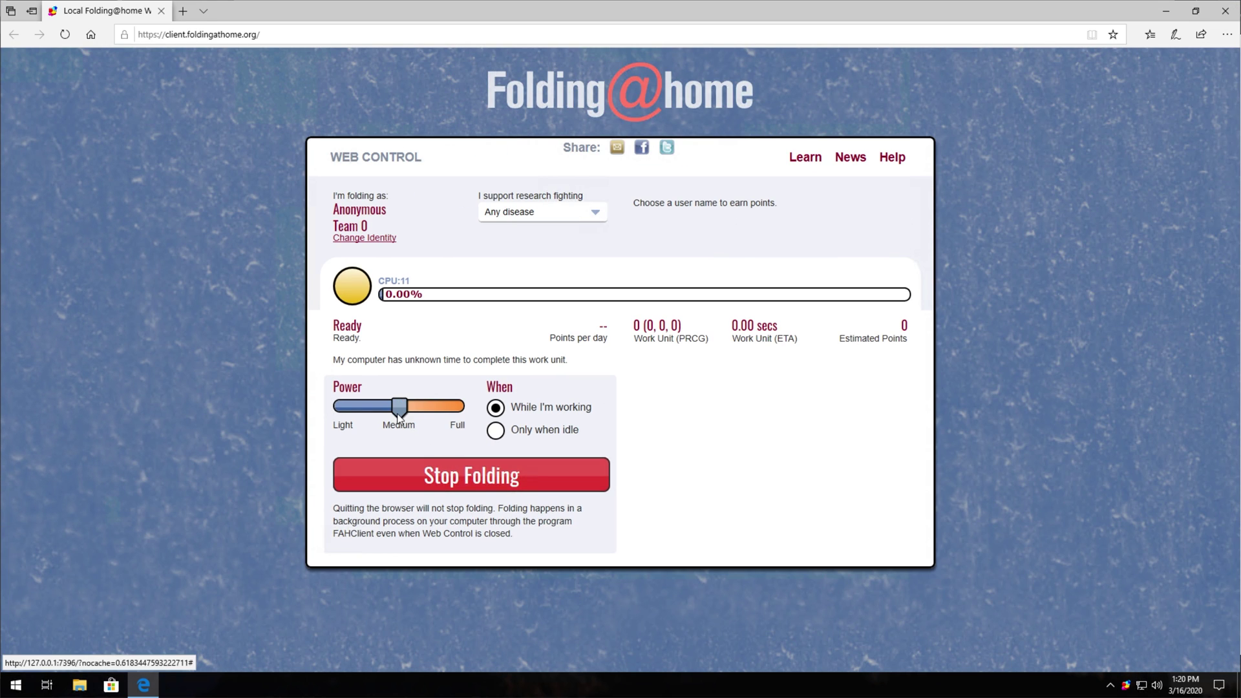
pyautogui.moveTo(399, 417); pyautogui.dragTo(471, 414)
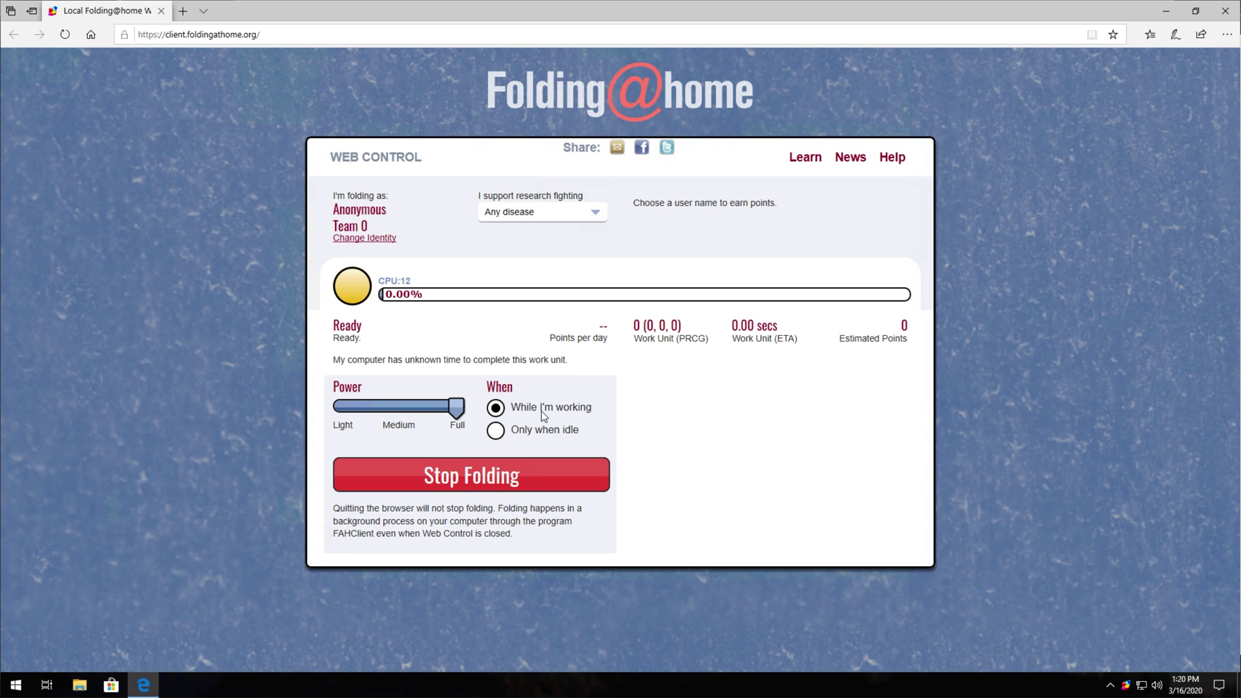
pyautogui.click(496, 432)
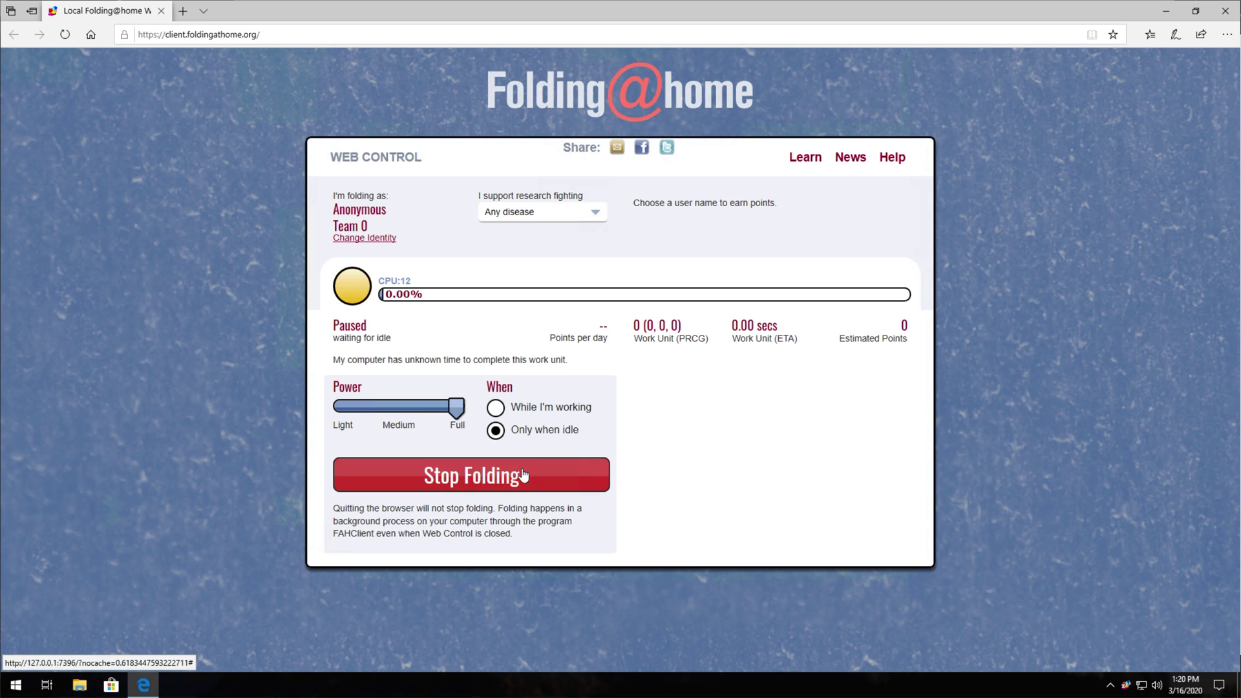
pyautogui.click(15, 685)
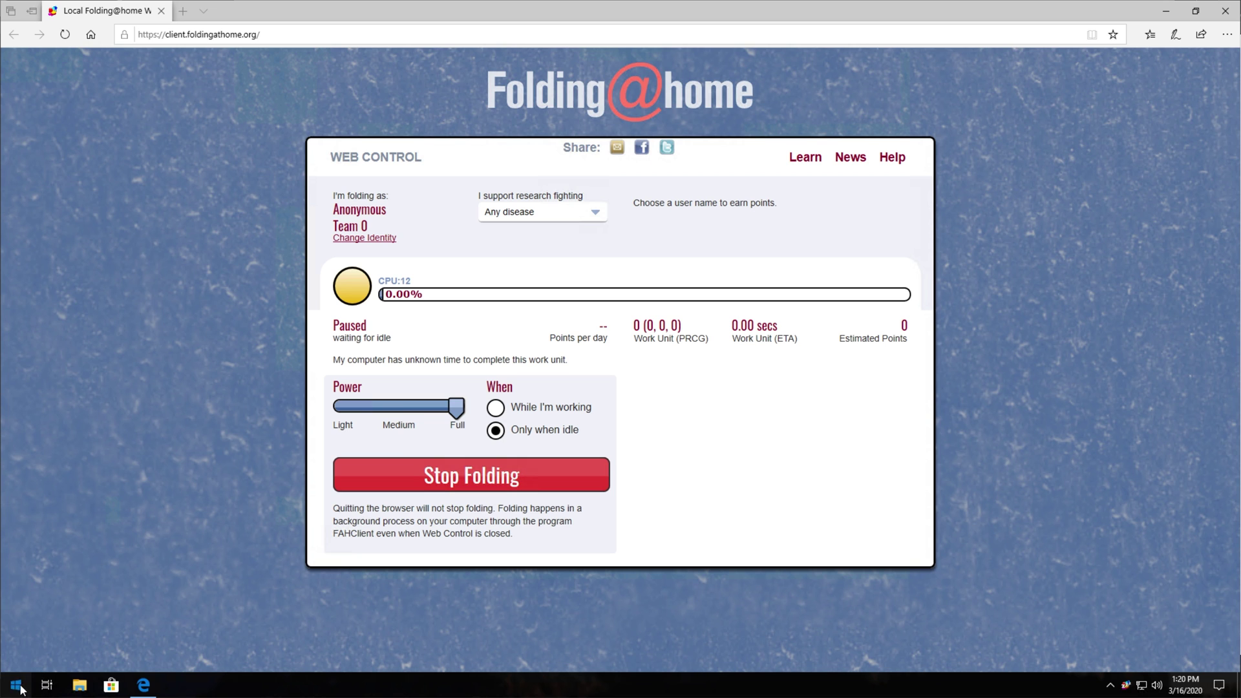
# Launch FAHControl and drag the splitters to enlarge the Folding Slots and Work Queue tables
pyautogui.click(103, 322)
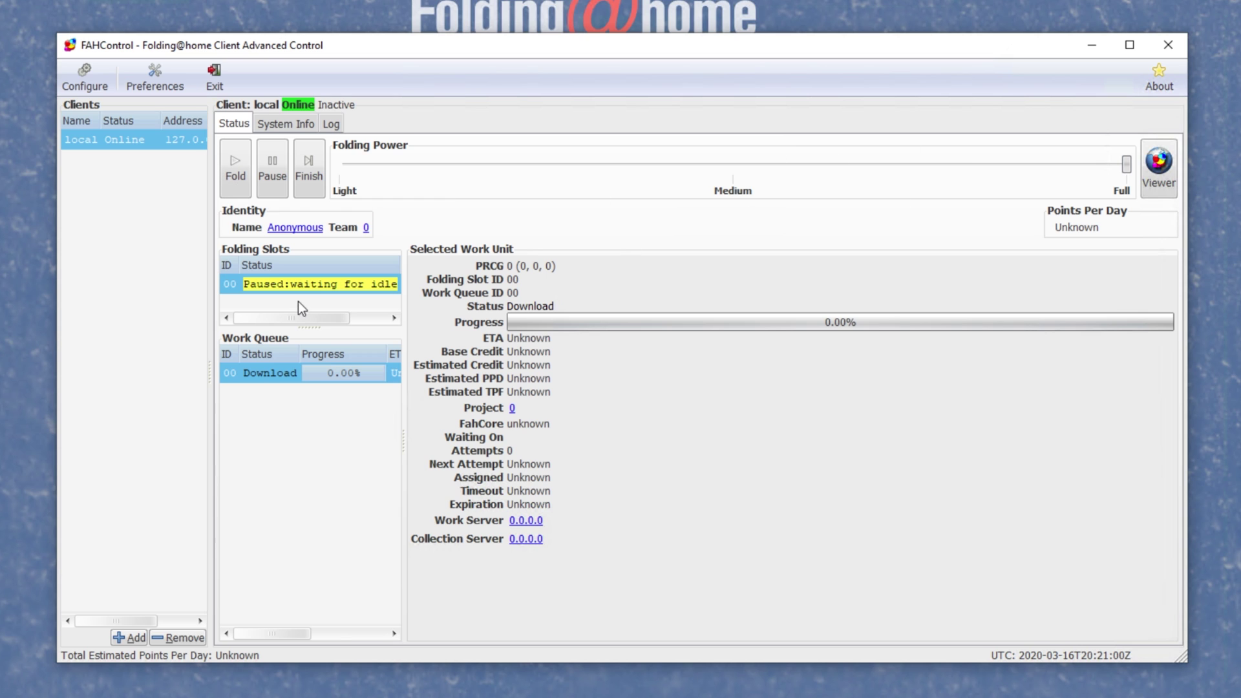
pyautogui.moveTo(298, 325); pyautogui.dragTo(304, 396)
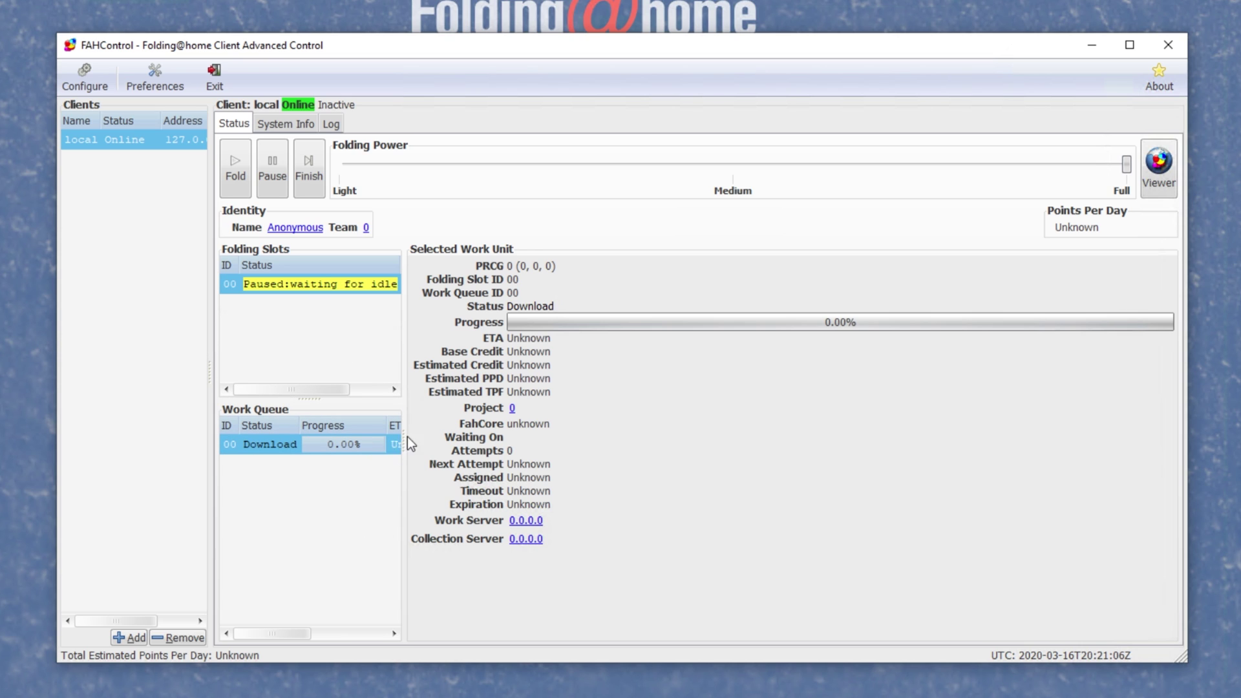
pyautogui.moveTo(410, 435); pyautogui.dragTo(636, 454)
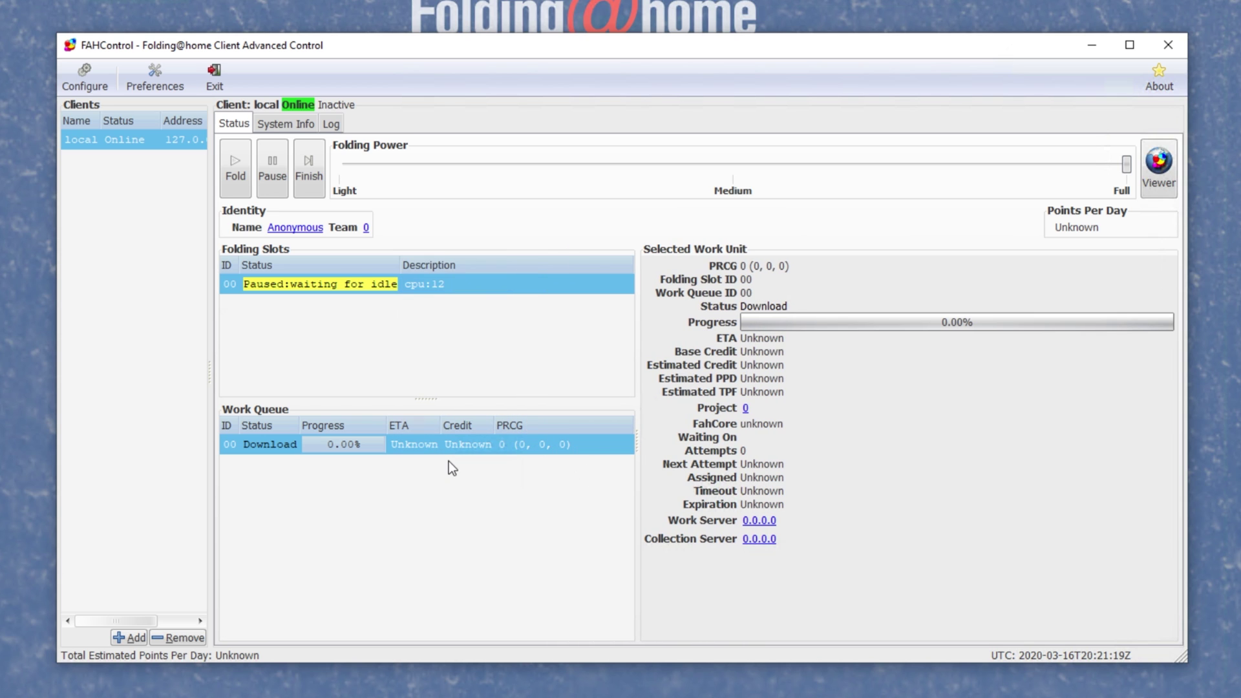
pyautogui.click(234, 169)
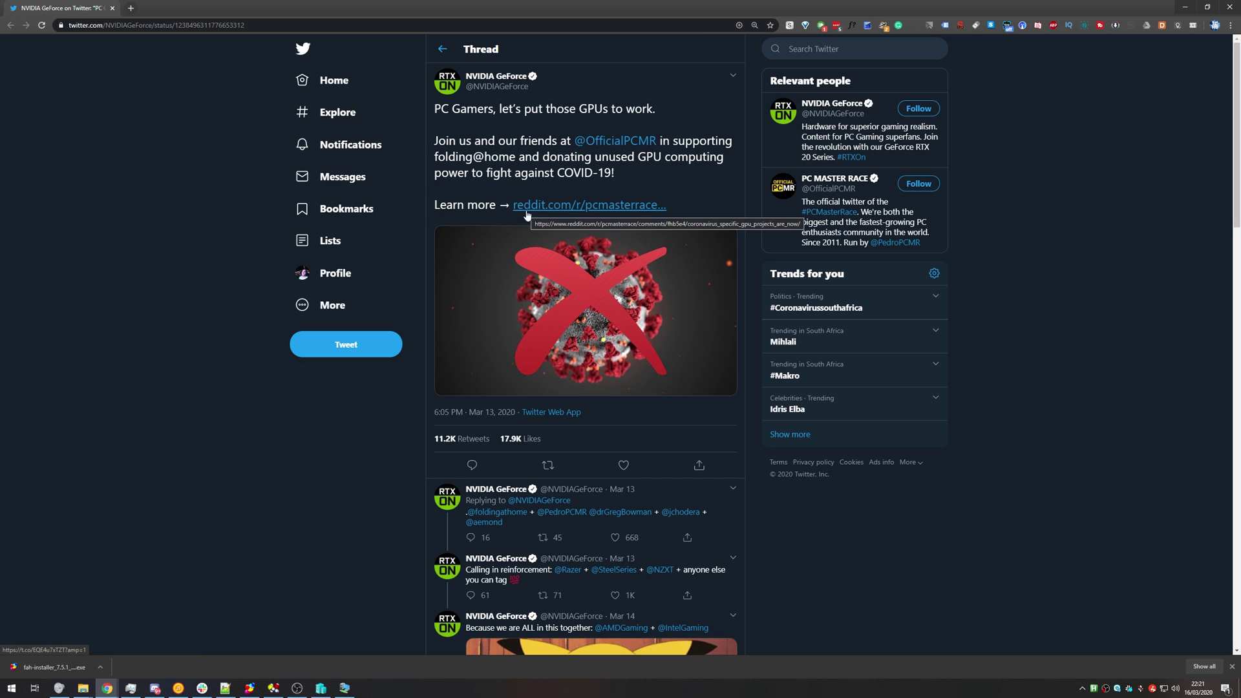
# Open the reddit.com/r/pcmasterrace link from the NVIDIA GeForce tweet in a new tab
pyautogui.click(625, 205)
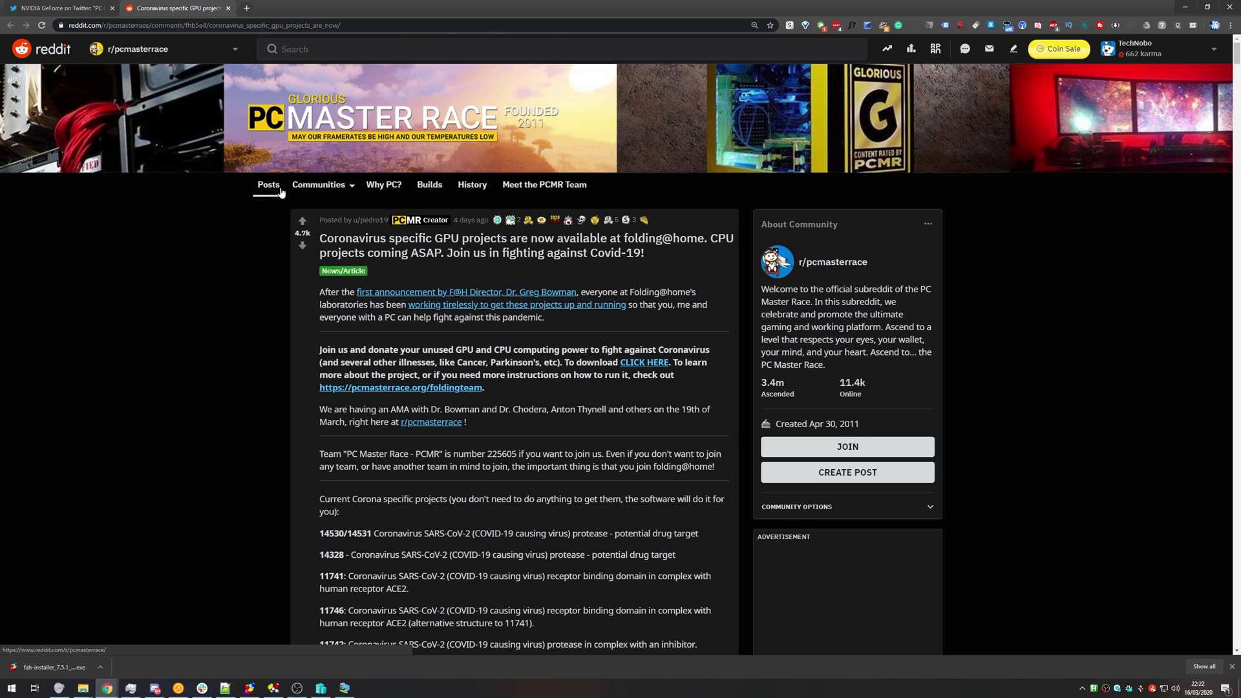
# Switch to FAHControl, now listing the GTX 1080, GTX 1080 Ti and CPU slots
pyautogui.click(249, 687)
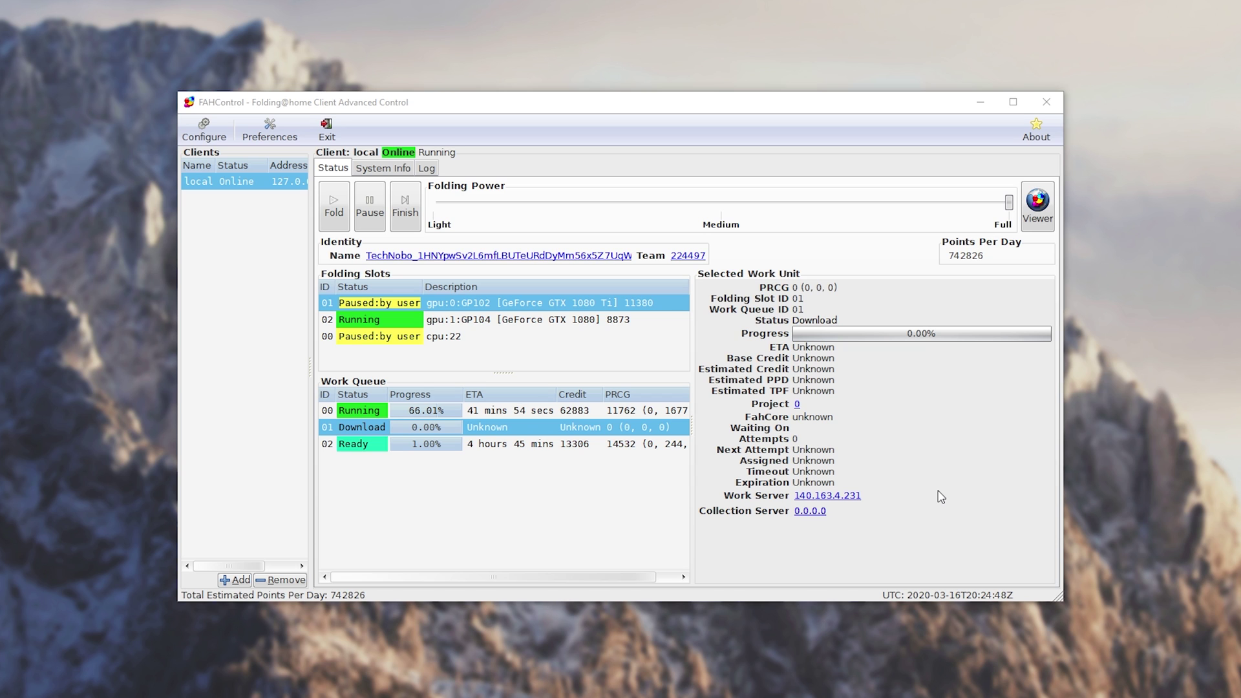
# Inspect the GTX 1080, GTX 1080 Ti and cpu:22 slot work unit details
pyautogui.click(450, 321)
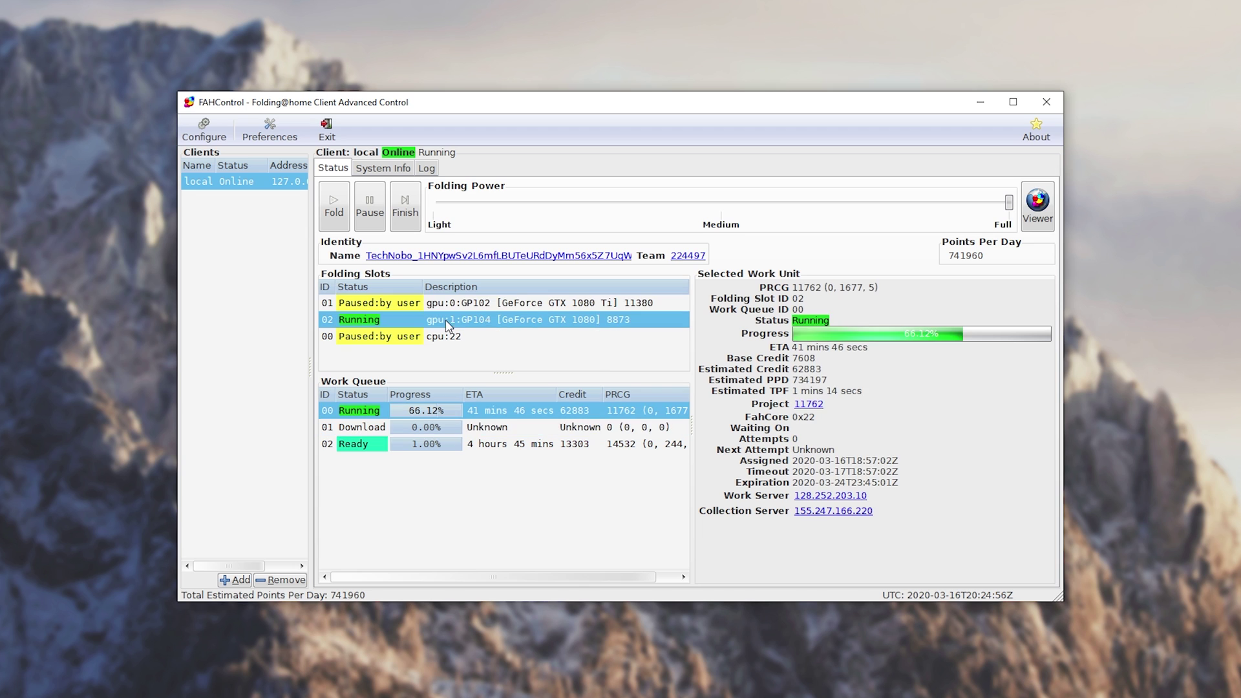
pyautogui.click(545, 306)
pyautogui.click(567, 324)
pyautogui.click(517, 344)
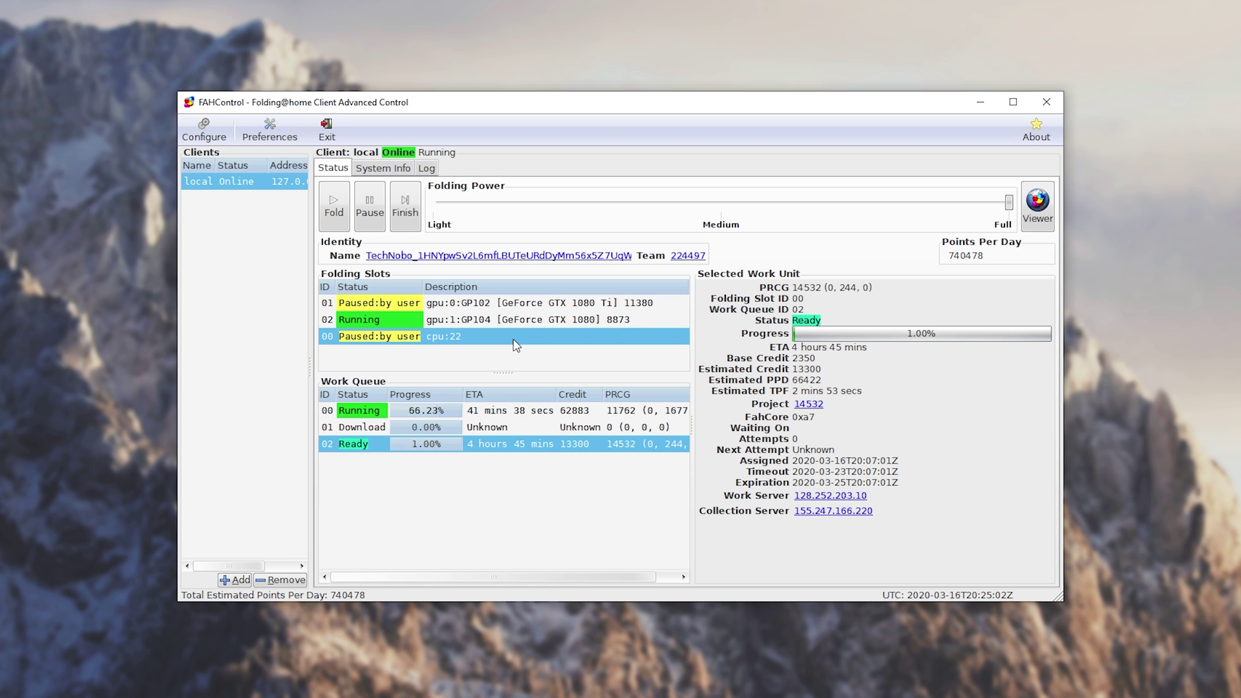
pyautogui.click(475, 325)
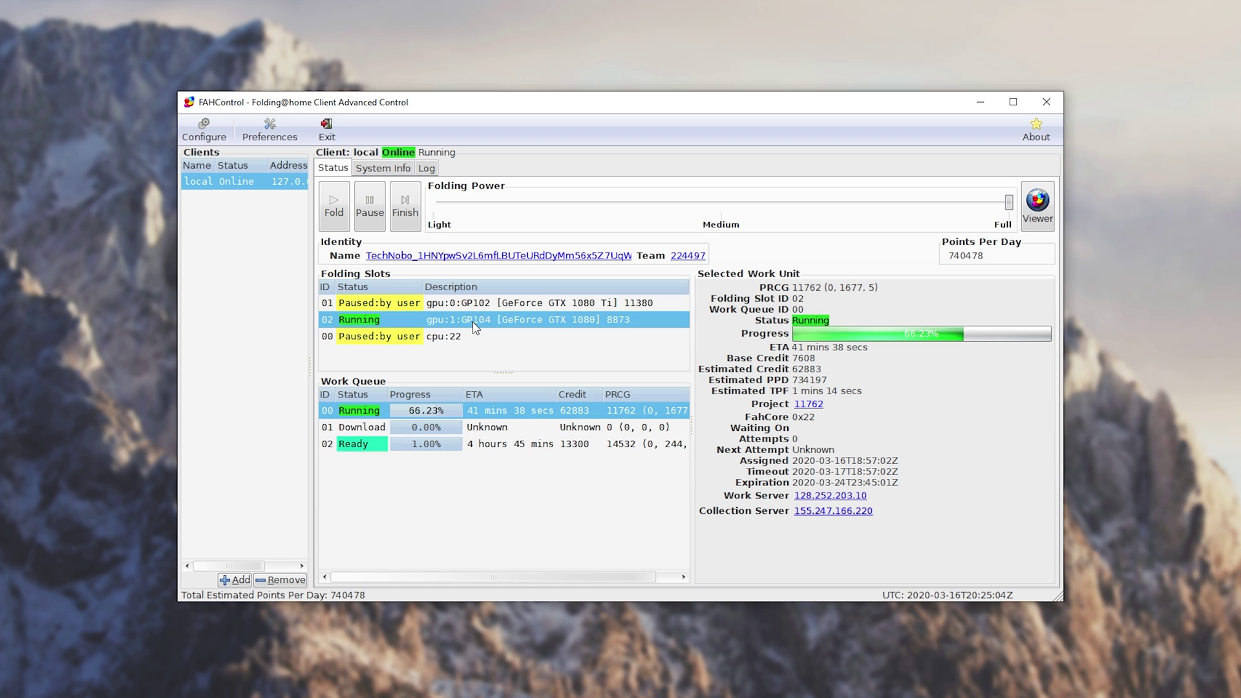
pyautogui.rightClick(624, 696)
pyautogui.press('Escape')
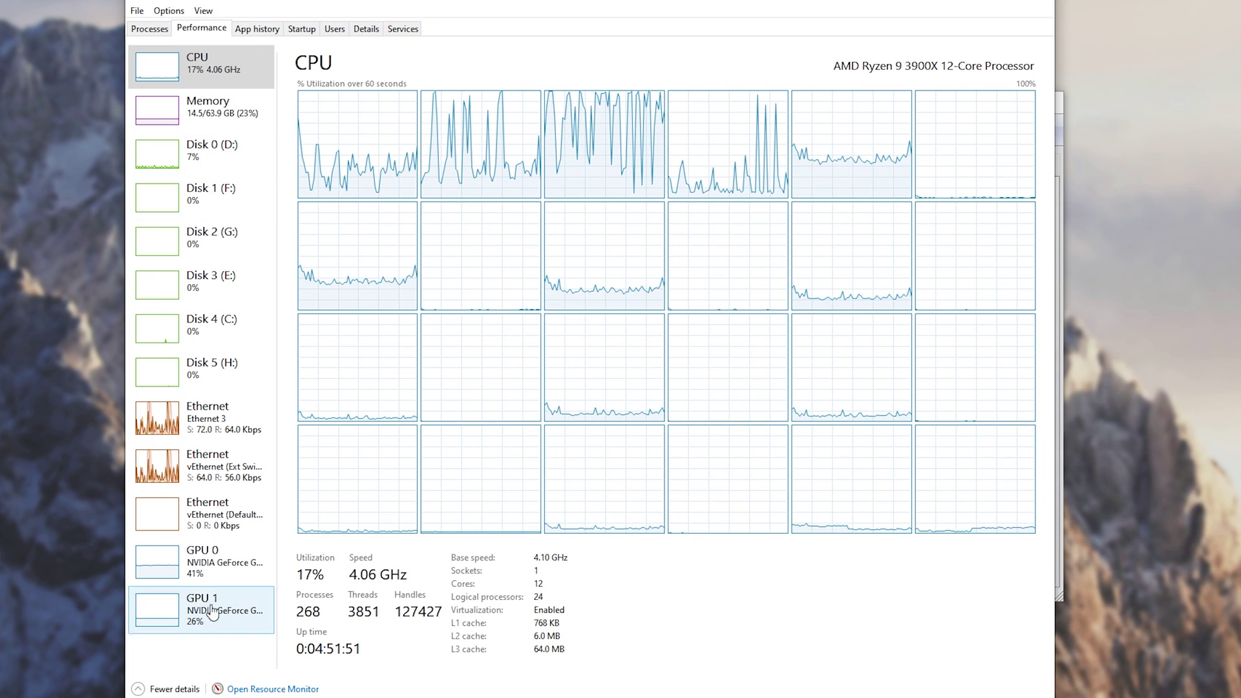
# Compare GPU 0 (GTX 1080, ~41%) and GPU 1 (GTX 1080 Ti, 25%) load against FAHControl
pyautogui.click(160, 579)
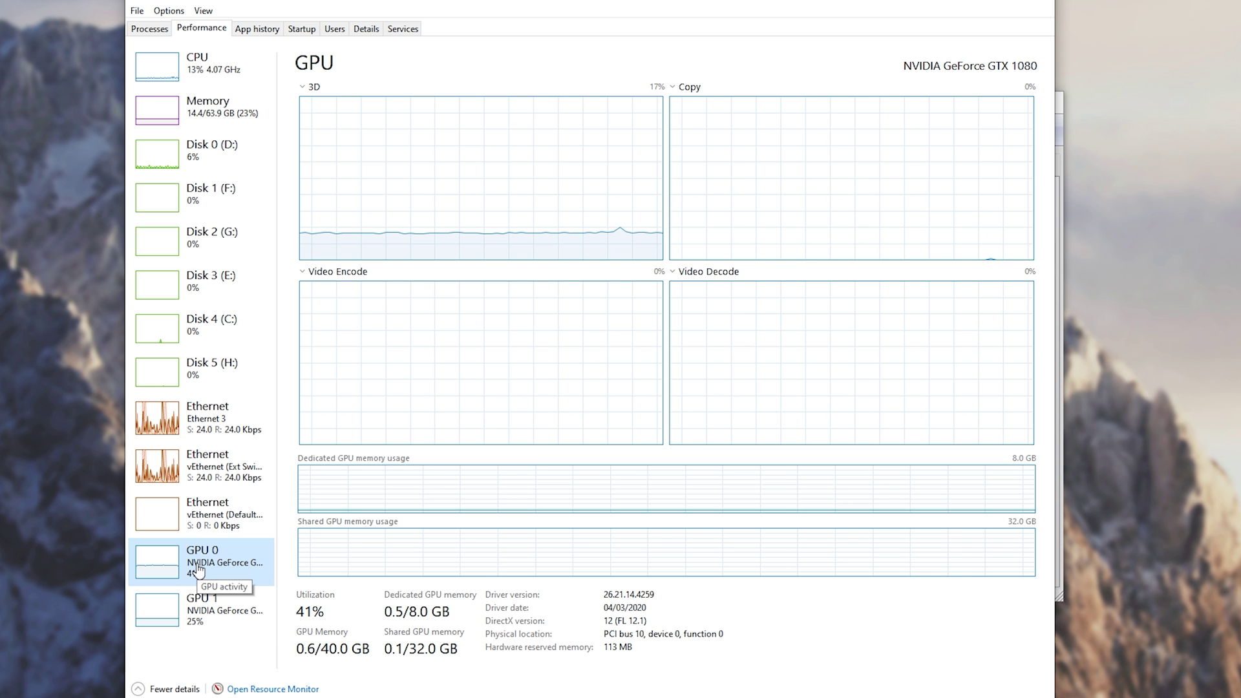
pyautogui.moveTo(466, 8)
pyautogui.mouseDown()
pyautogui.moveTo(338, 6)
pyautogui.moveTo(464, 3)
pyautogui.mouseUp()
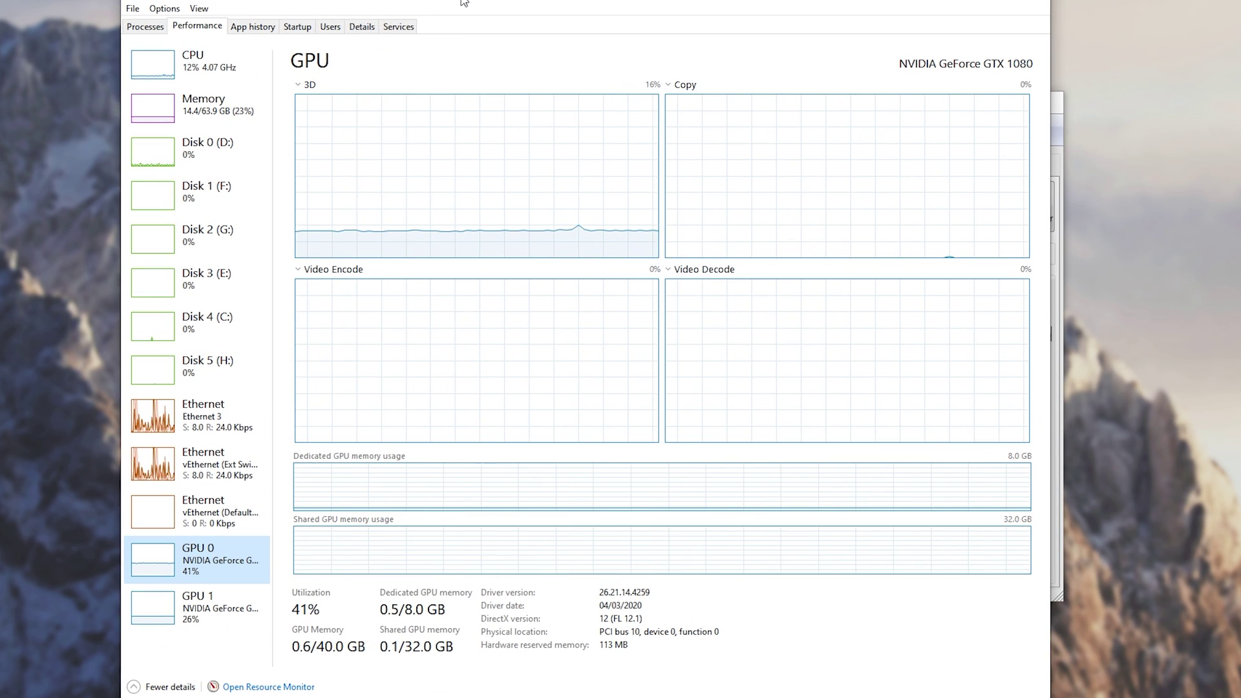
pyautogui.moveTo(464, 3); pyautogui.dragTo(258, 368)
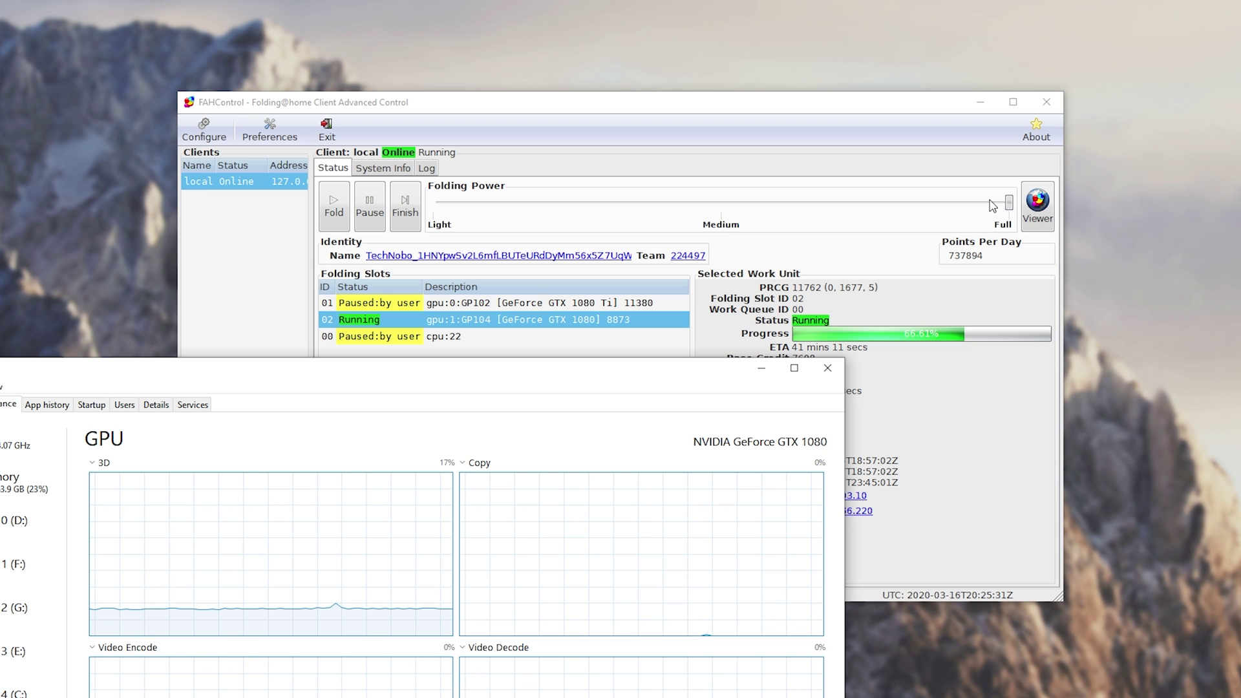
pyautogui.moveTo(602, 375); pyautogui.dragTo(906, 52)
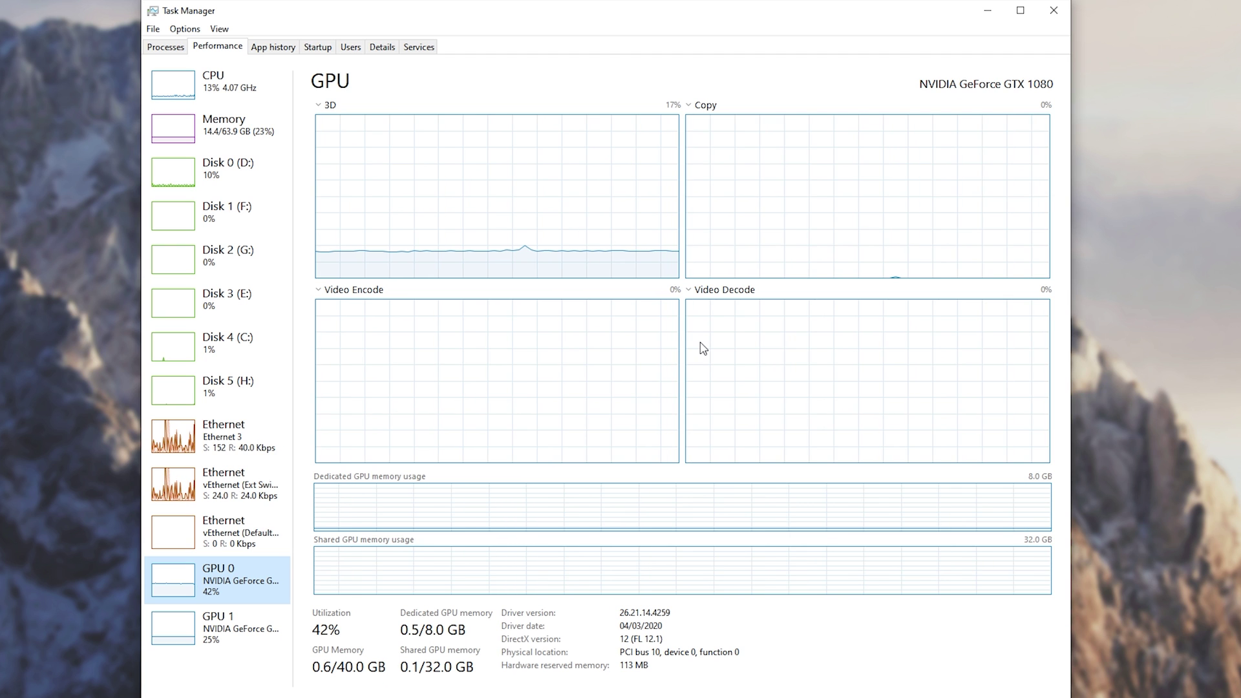
pyautogui.click(262, 632)
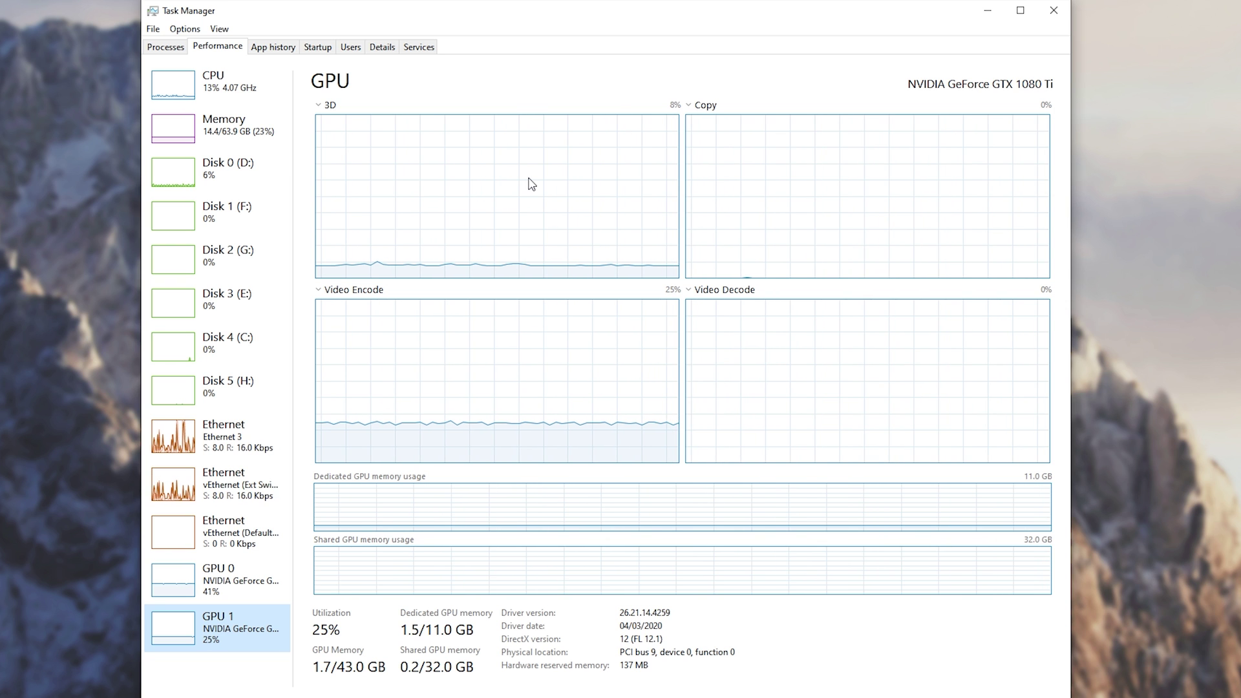
pyautogui.press('Home')
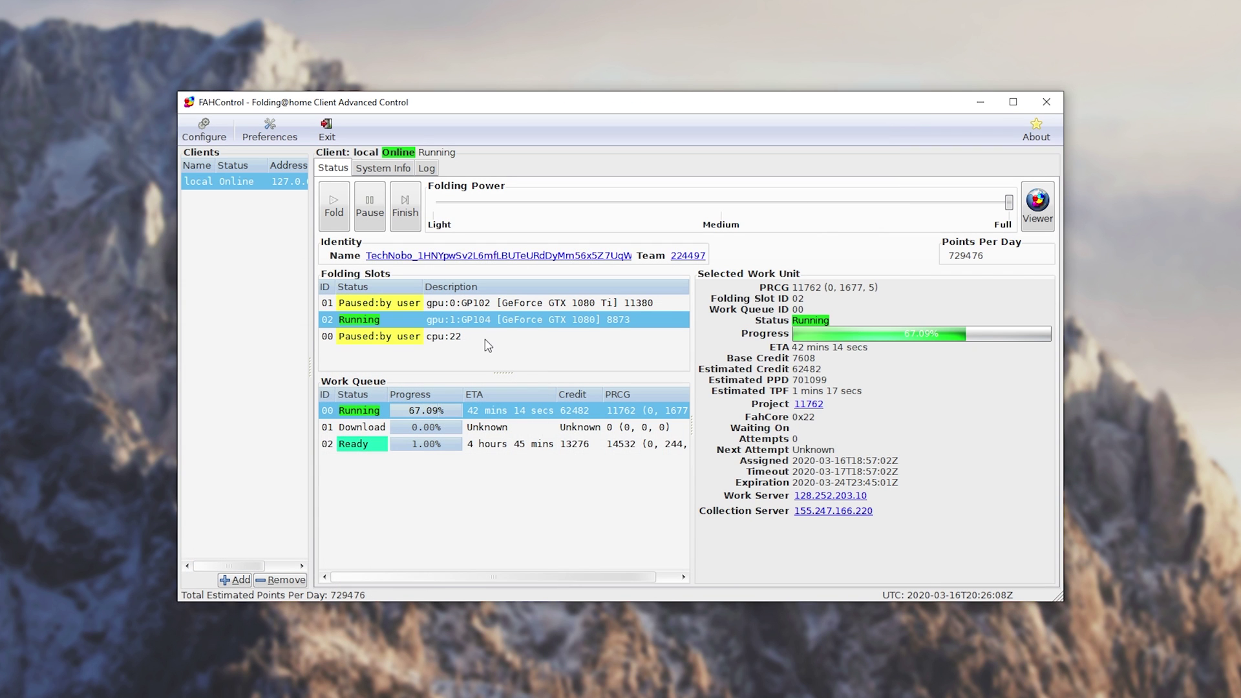
# Show the work unit details for the paused cpu:22 slot (project 14532, 1.00%)
pyautogui.click(489, 339)
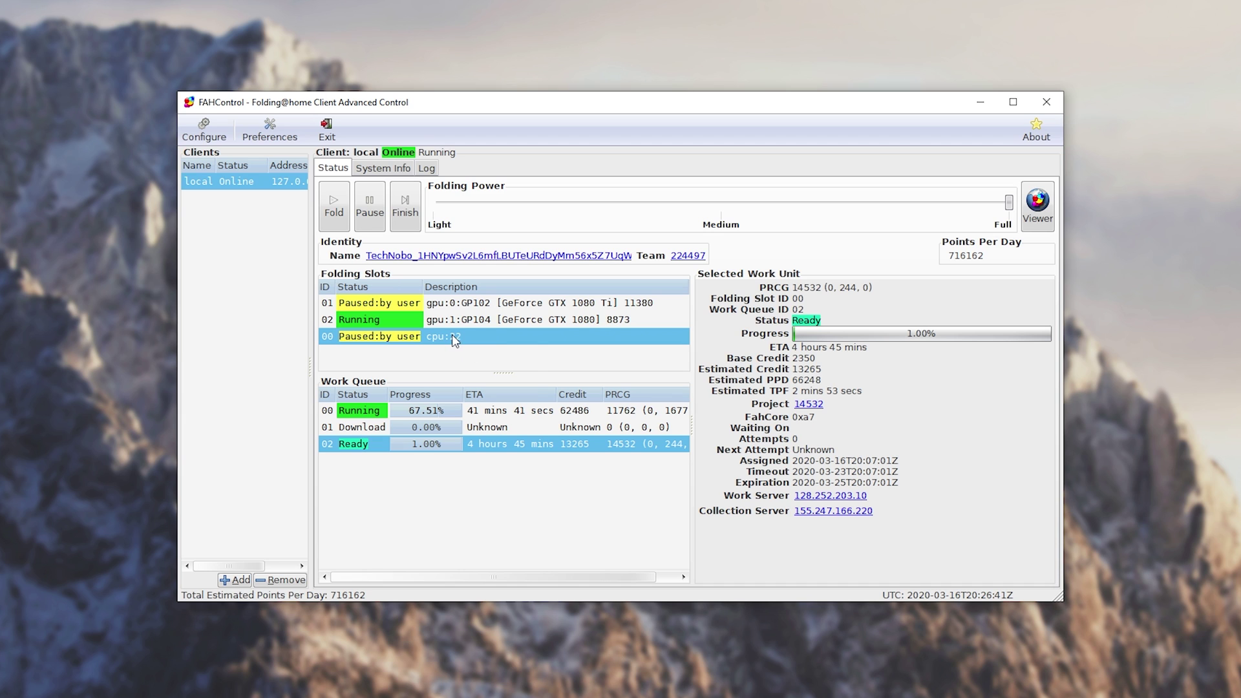
# Set the cpu:22 slot to fold only On Idle from its context menu
pyautogui.rightClick(452, 336)
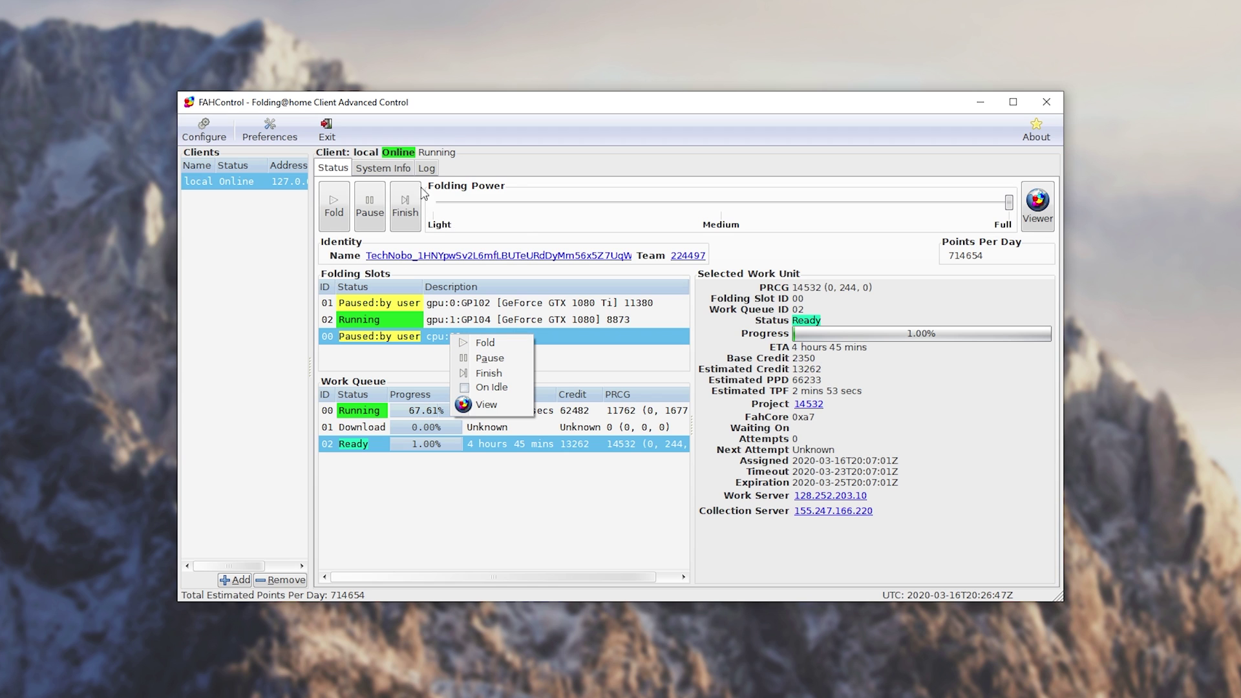
pyautogui.click(603, 370)
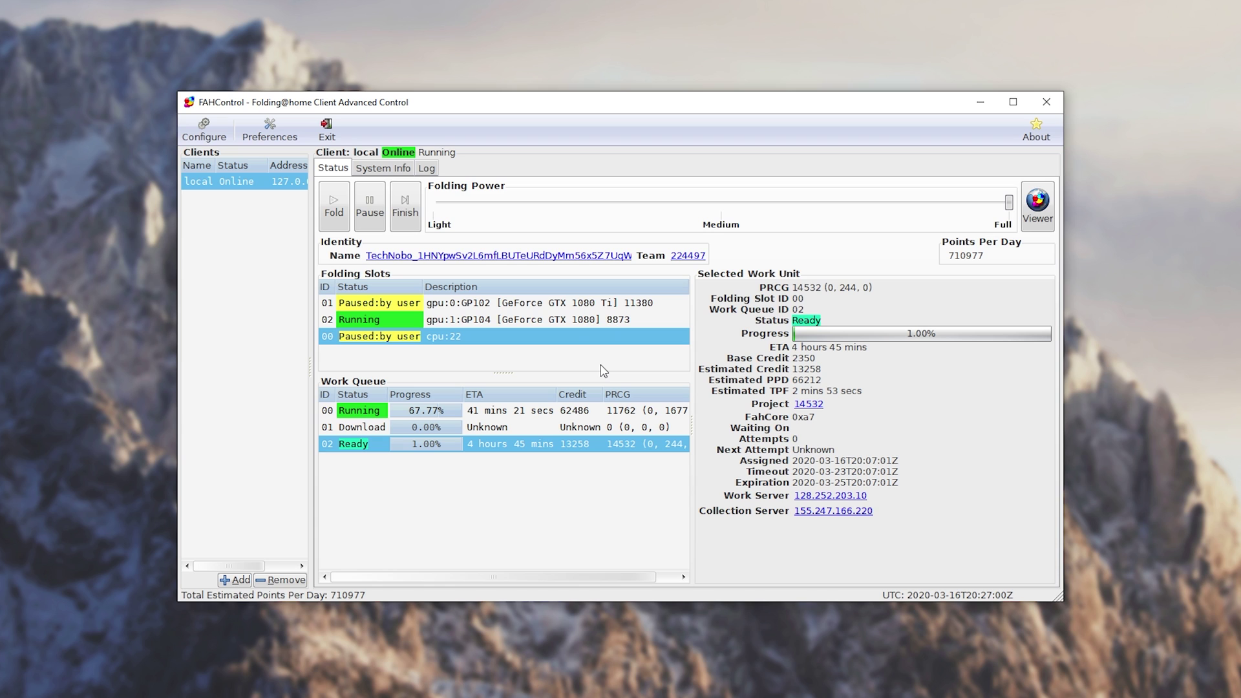
pyautogui.rightClick(482, 336)
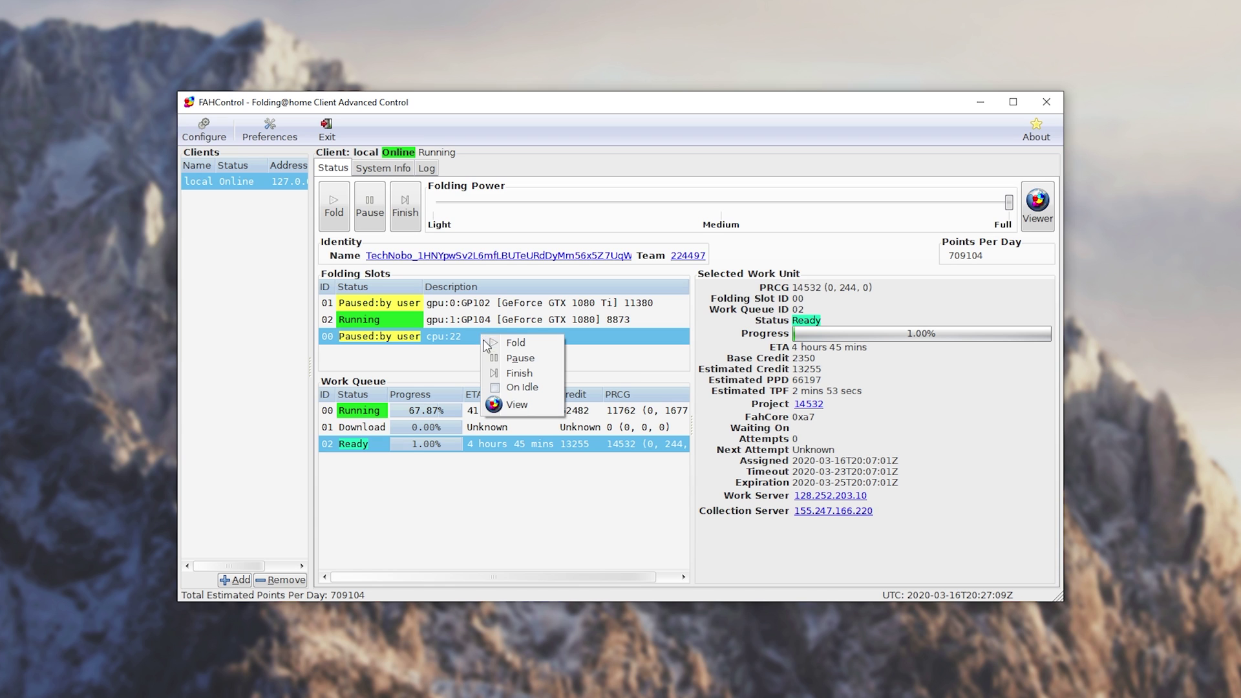
pyautogui.click(504, 389)
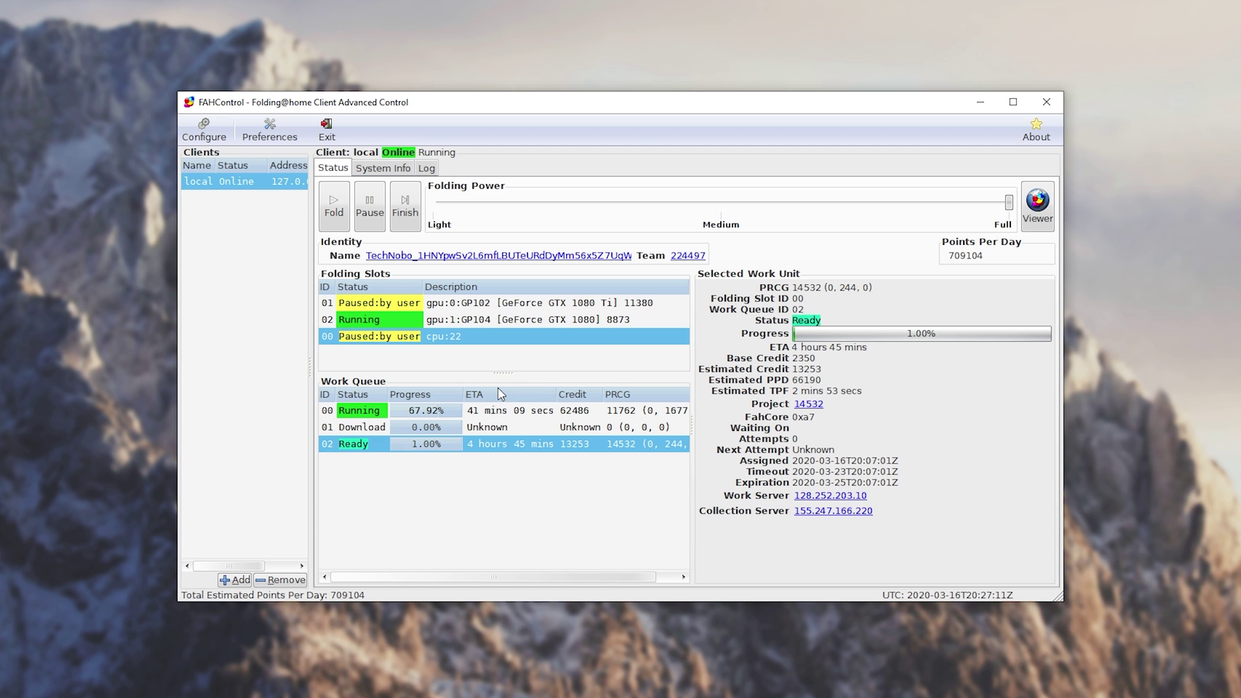
pyautogui.rightClick(445, 343)
pyautogui.click(477, 349)
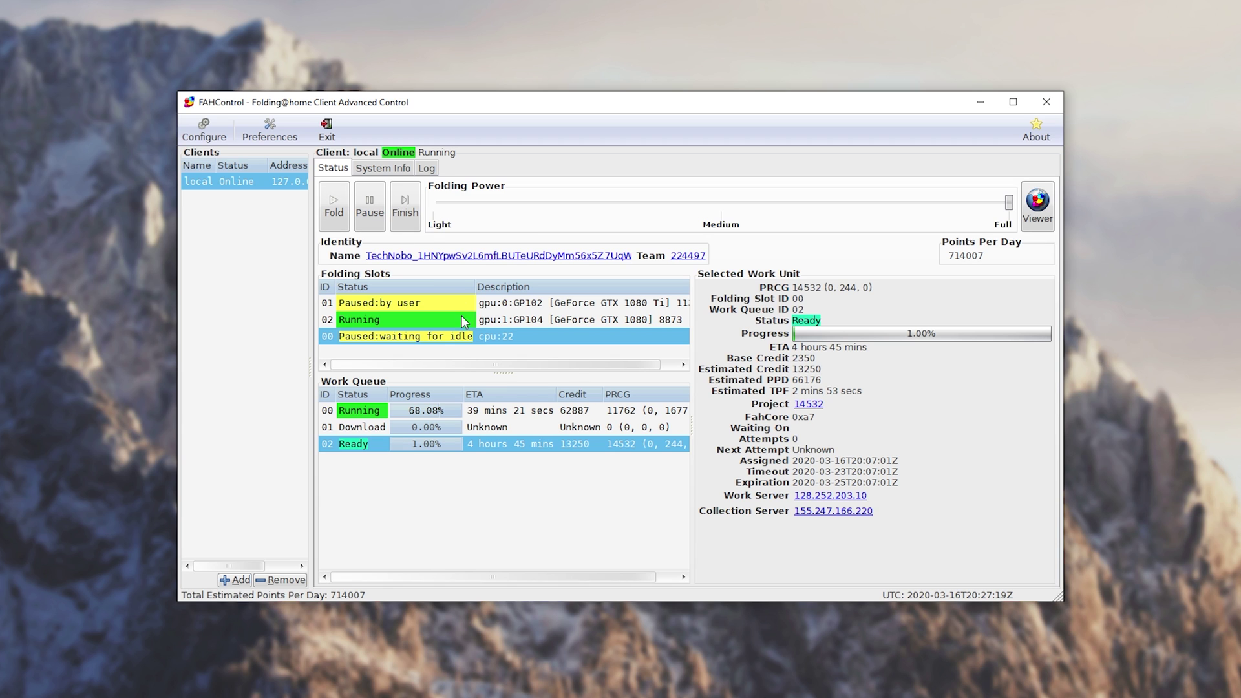
pyautogui.rightClick(452, 337)
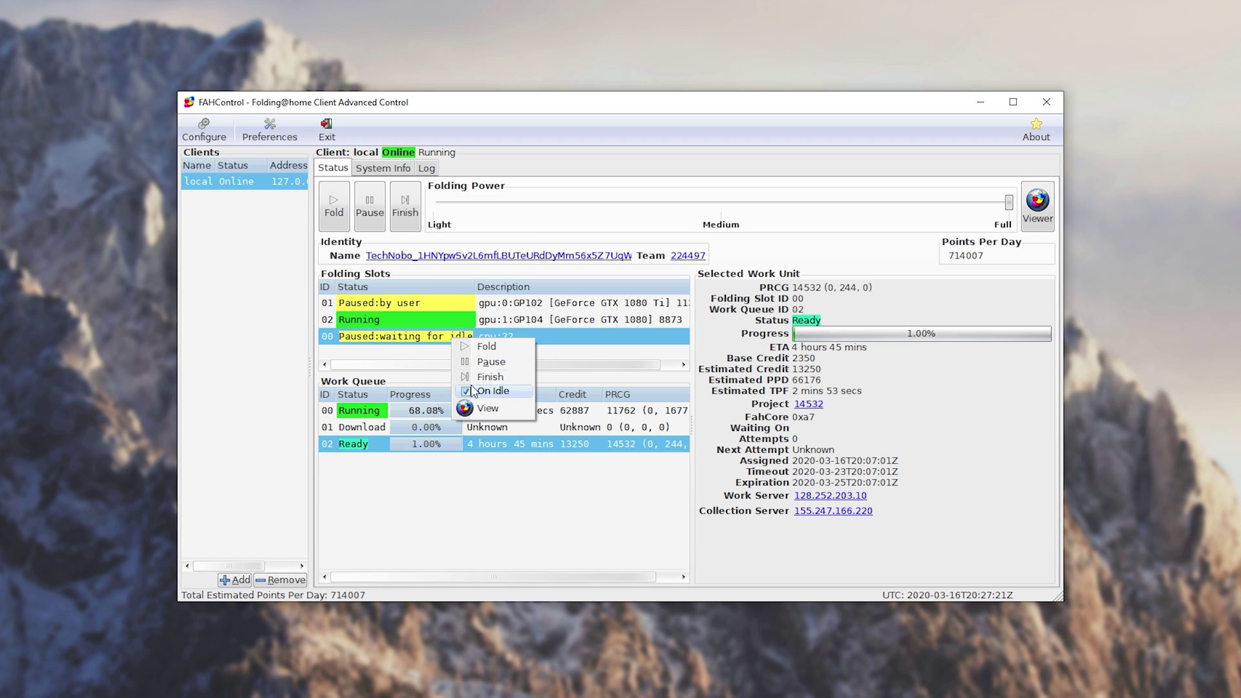
pyautogui.click(408, 358)
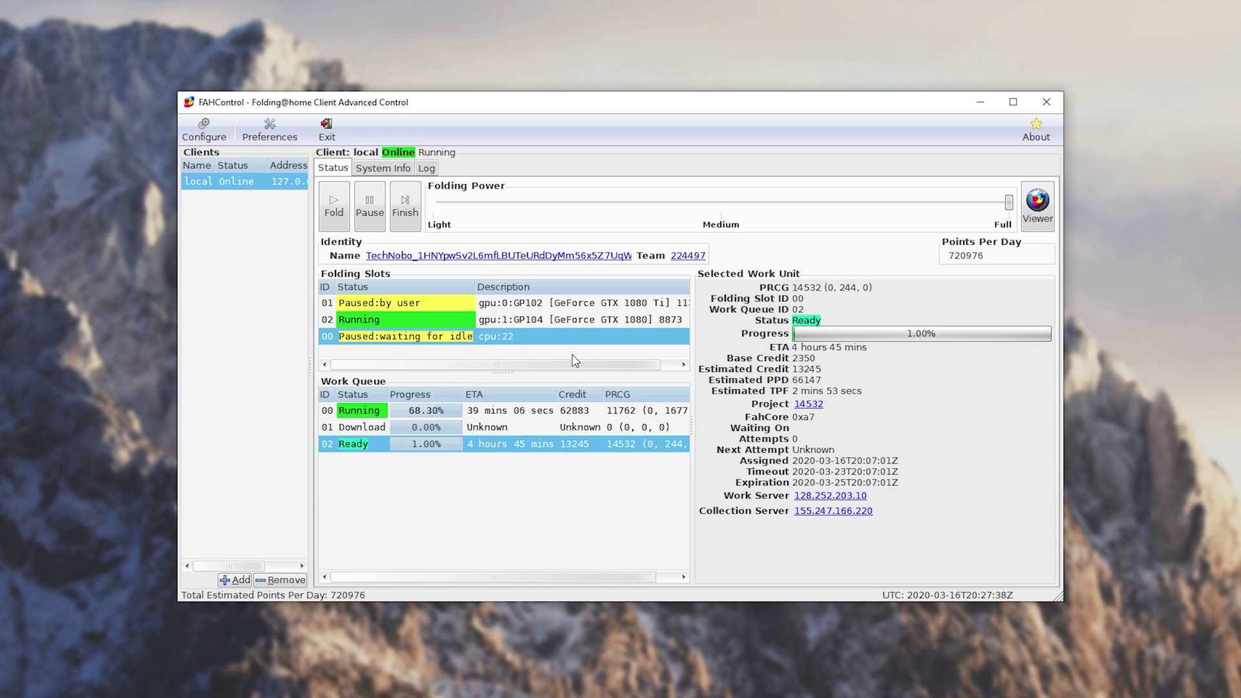
# Pause the cpu:22 slot outright, then show slot 01's work unit details
pyautogui.rightClick(539, 342)
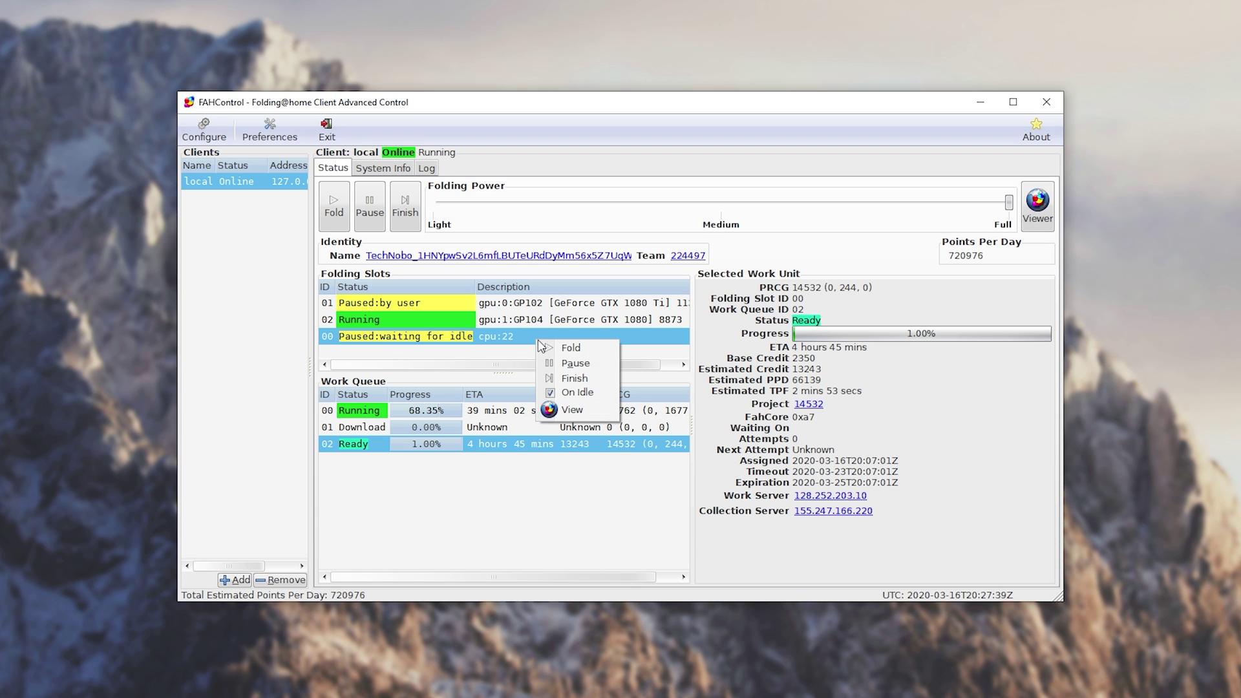
pyautogui.click(573, 363)
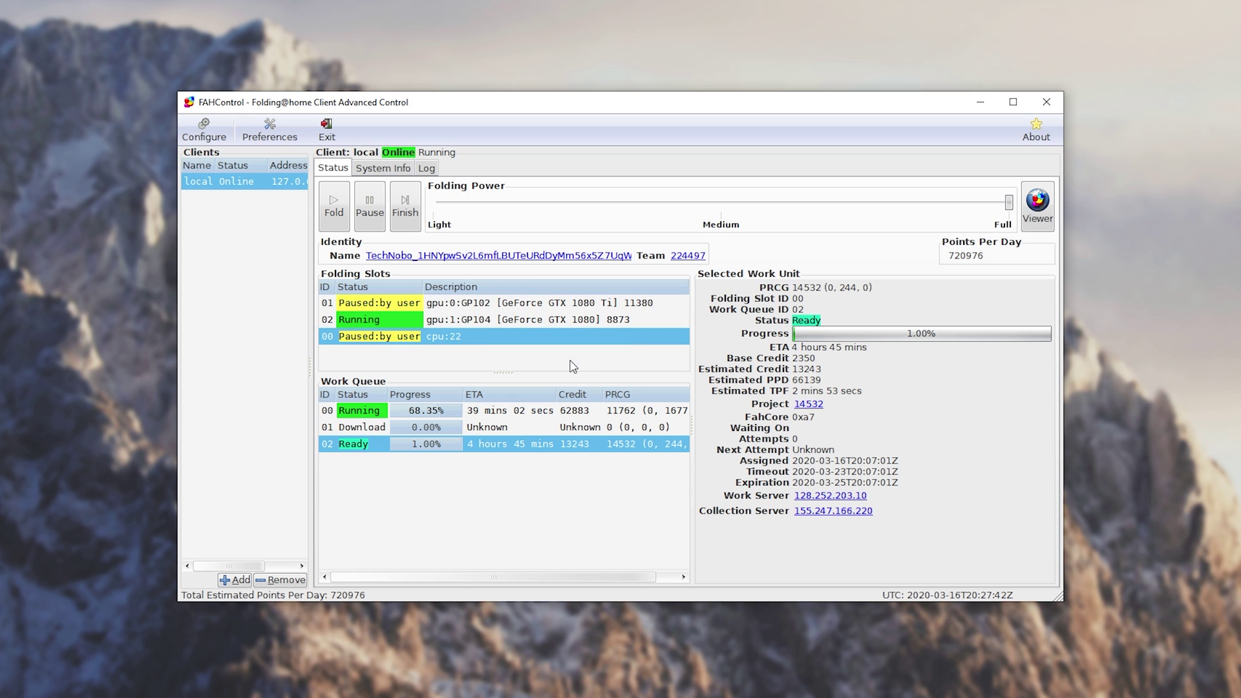
pyautogui.click(535, 312)
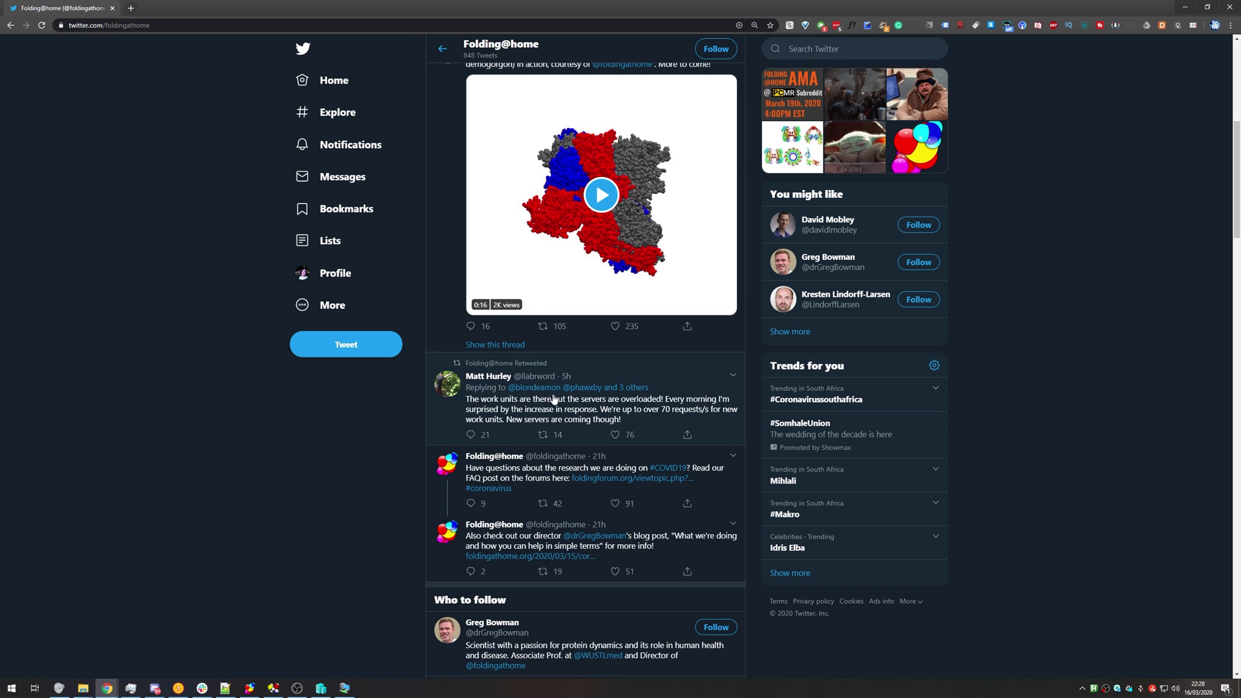
# Reload the Folding@home Twitter profile with F5, then minimize Chrome to reveal FAHControl
pyautogui.press('F5')
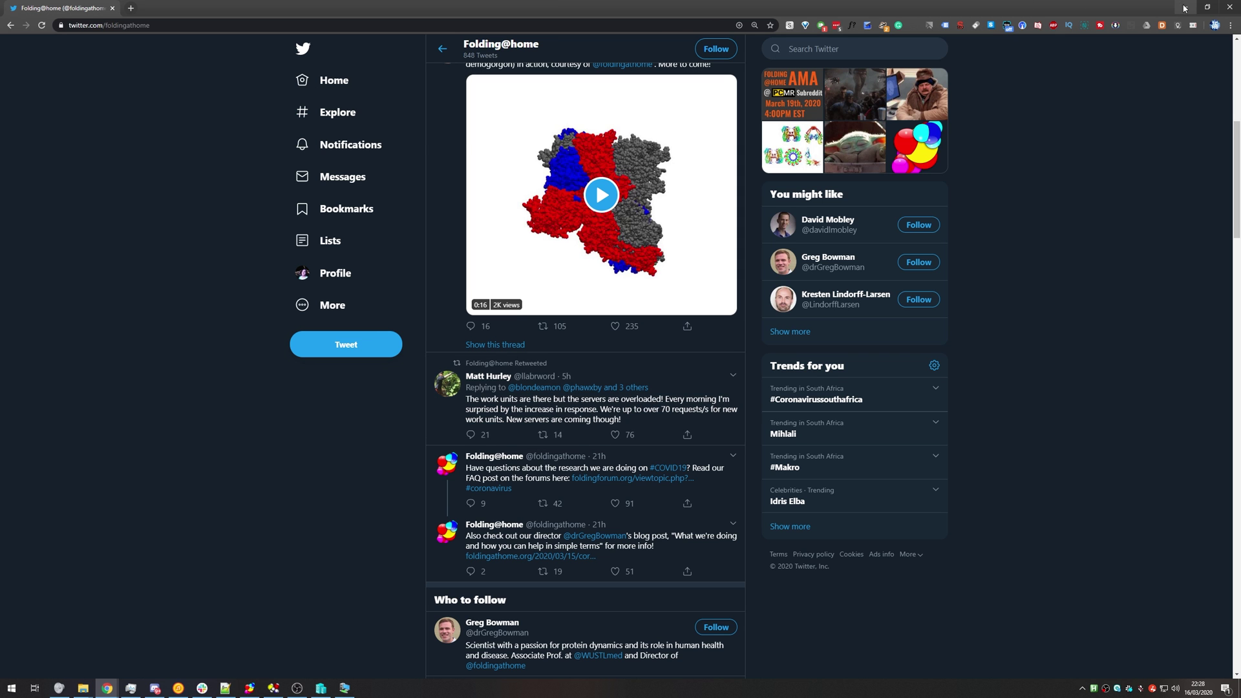
pyautogui.click(1185, 8)
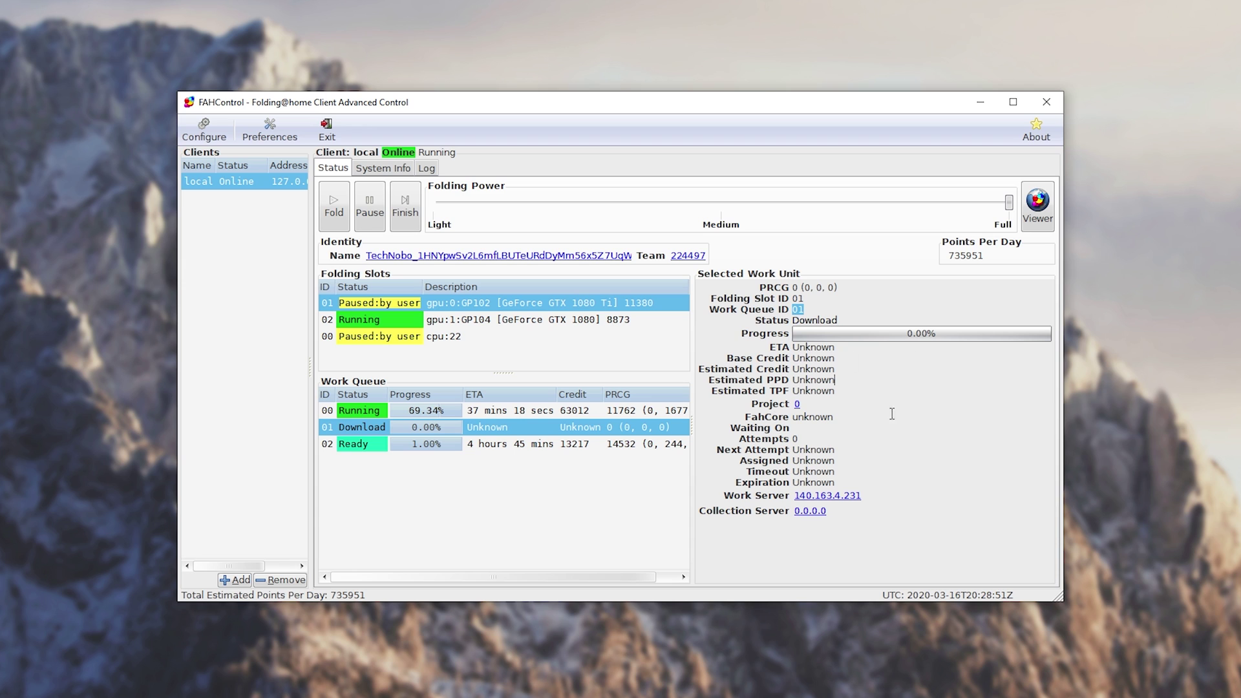
# Review the GTX 1080 and cpu slots' work unit details, then view the client log
pyautogui.click(464, 319)
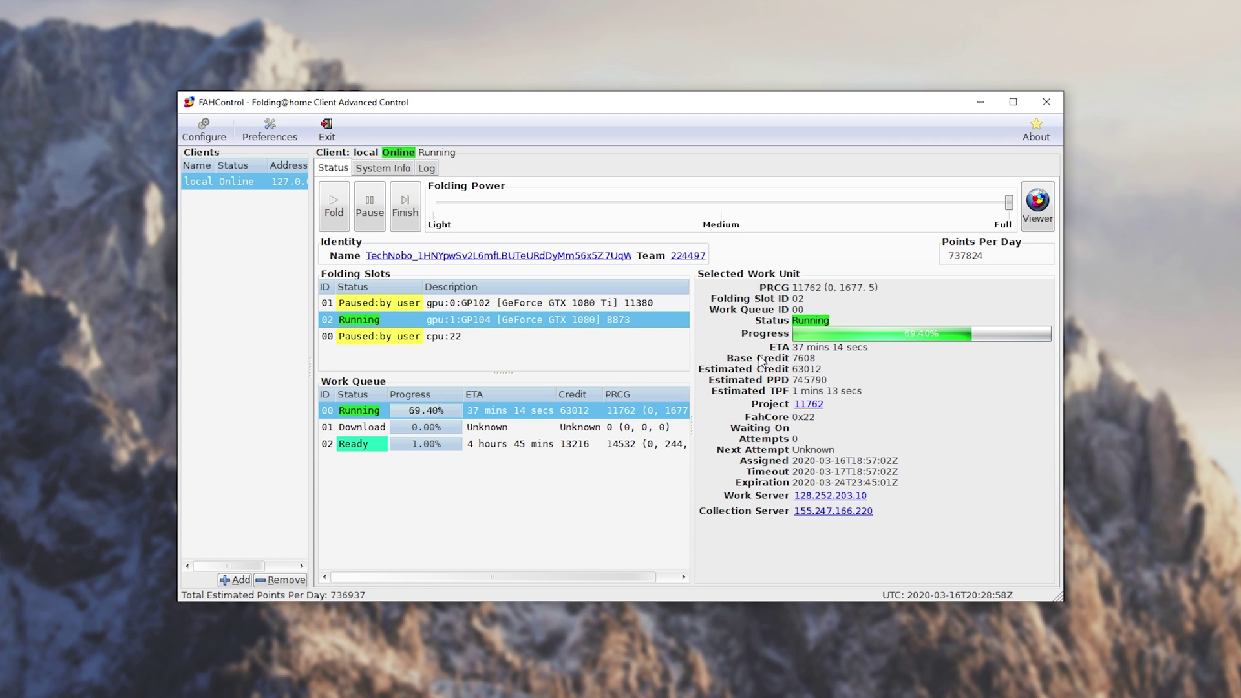
pyautogui.click(555, 336)
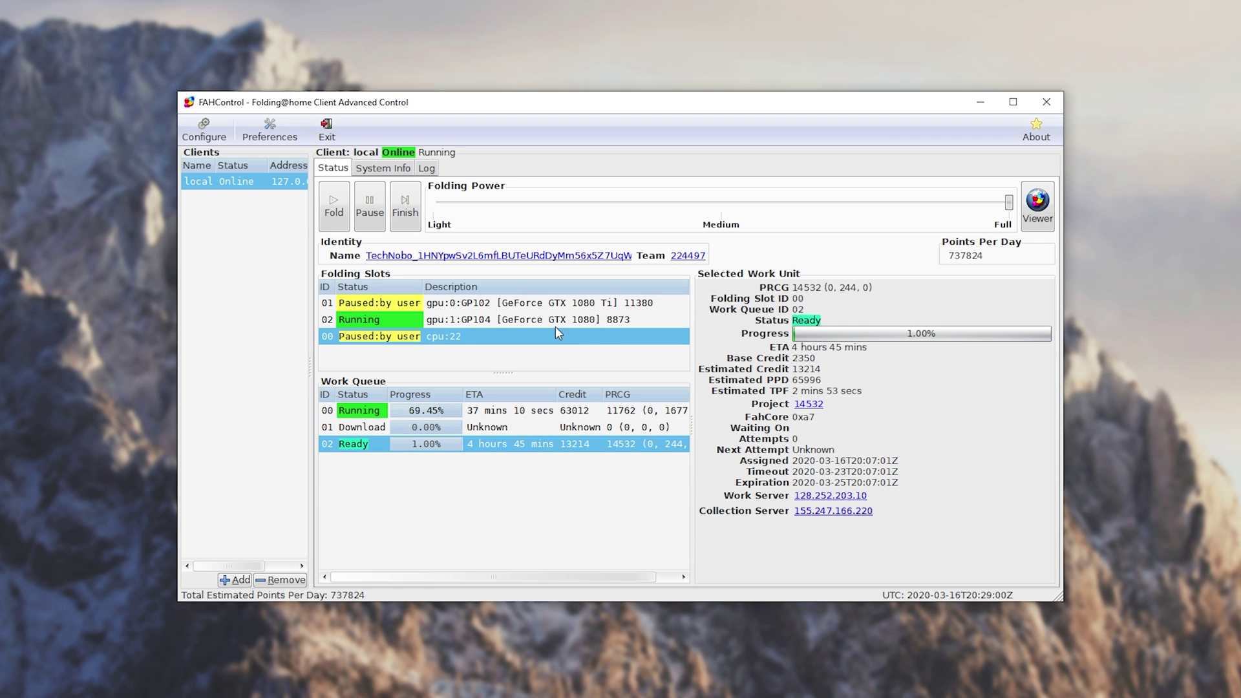
pyautogui.click(557, 319)
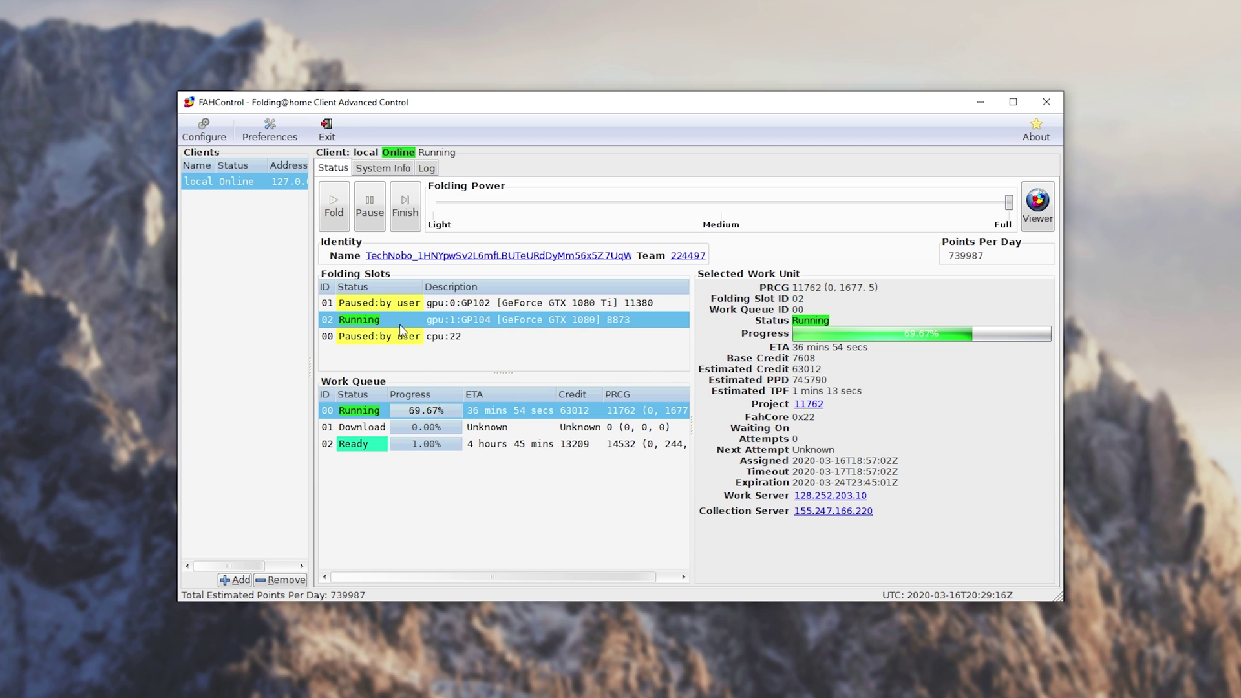
pyautogui.rightClick(394, 323)
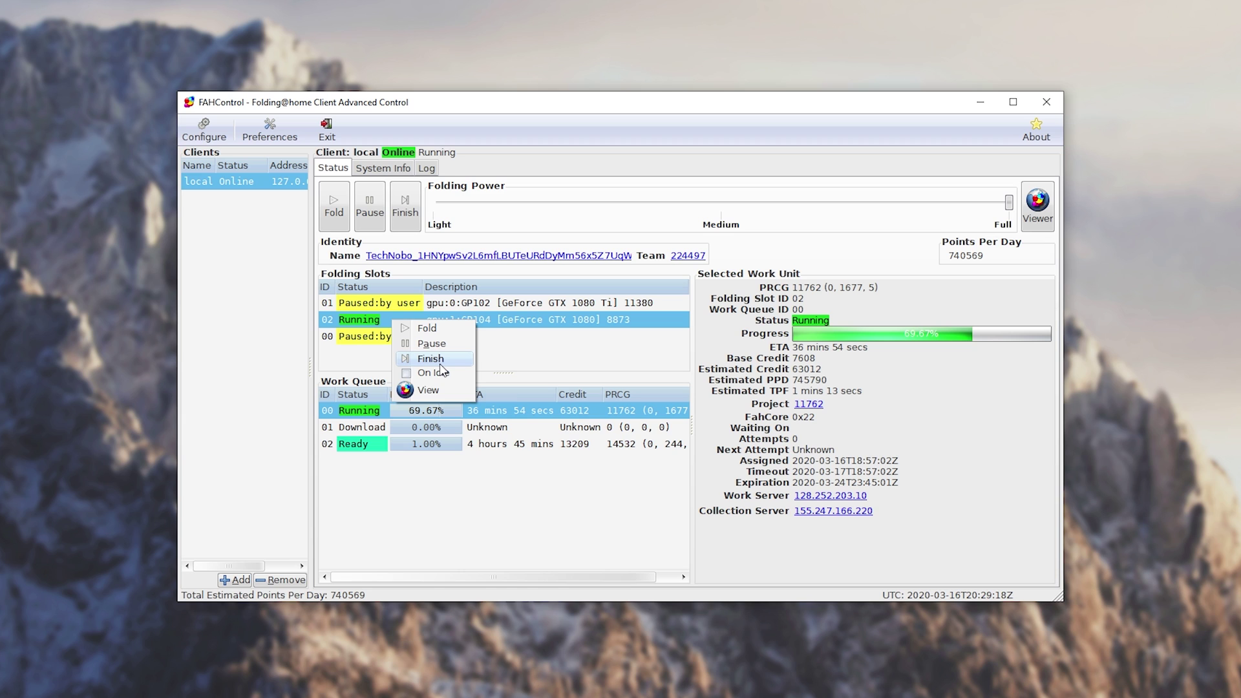
pyautogui.click(518, 364)
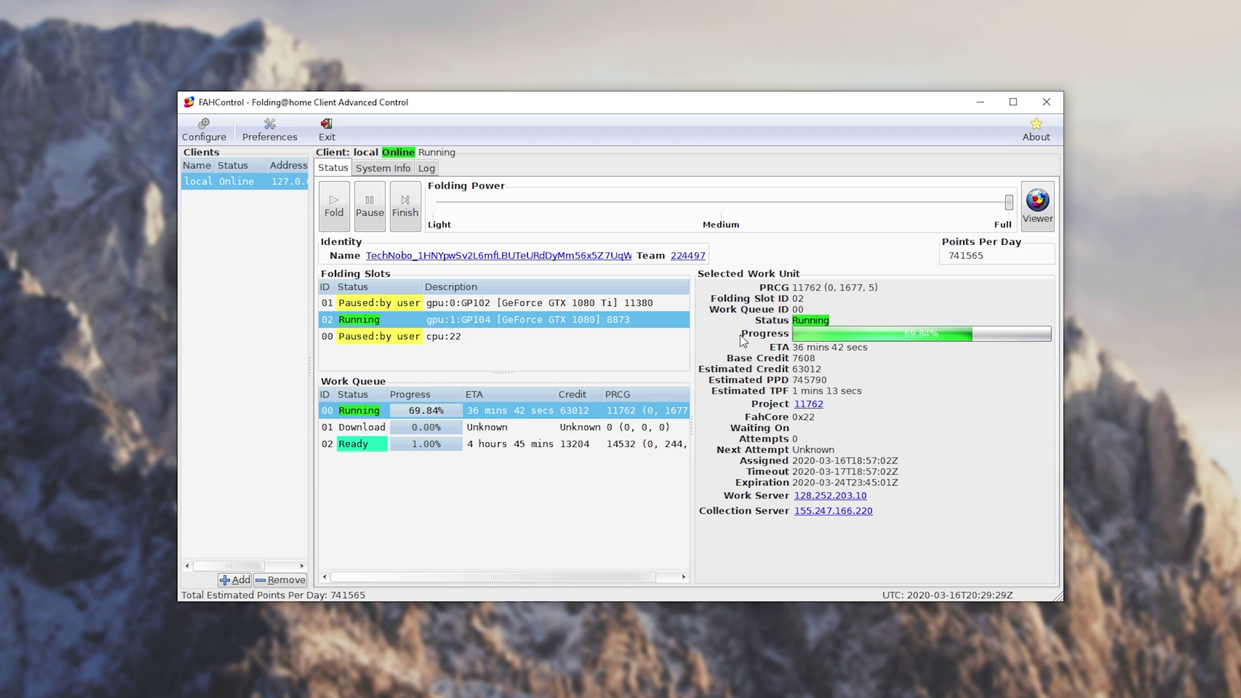
pyautogui.click(426, 170)
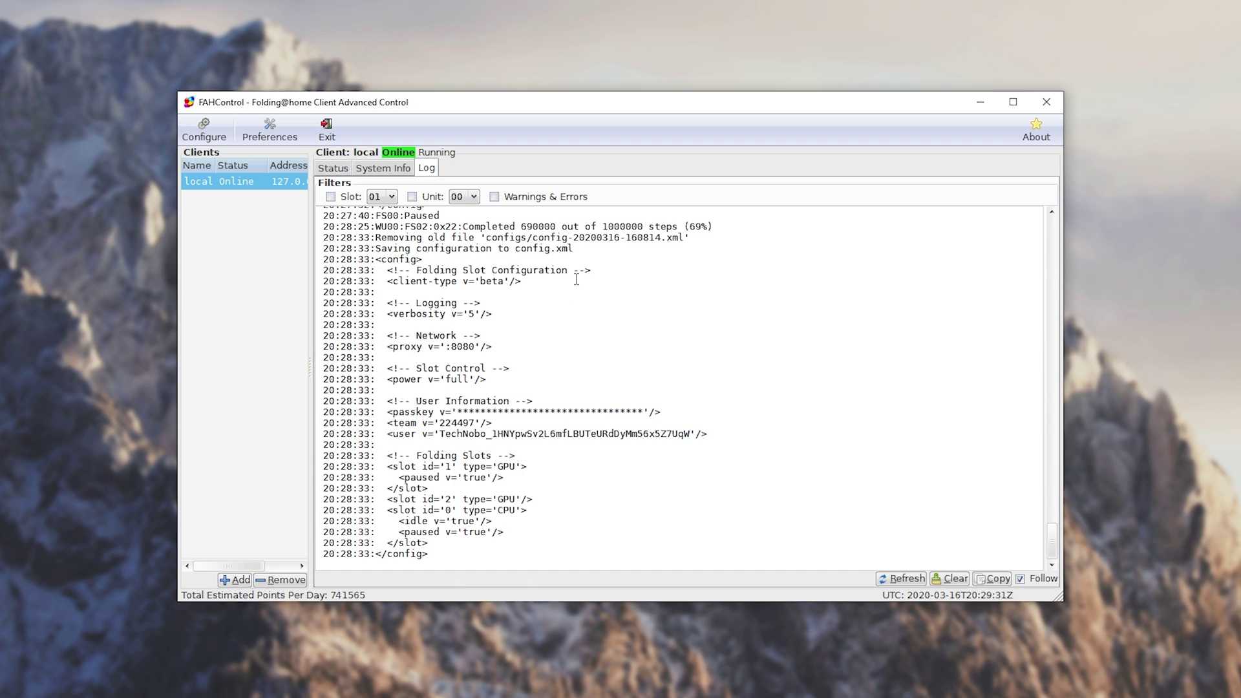
# Scroll through the client log text, then switch back to the Status view
pyautogui.scroll(10, 582, 281)
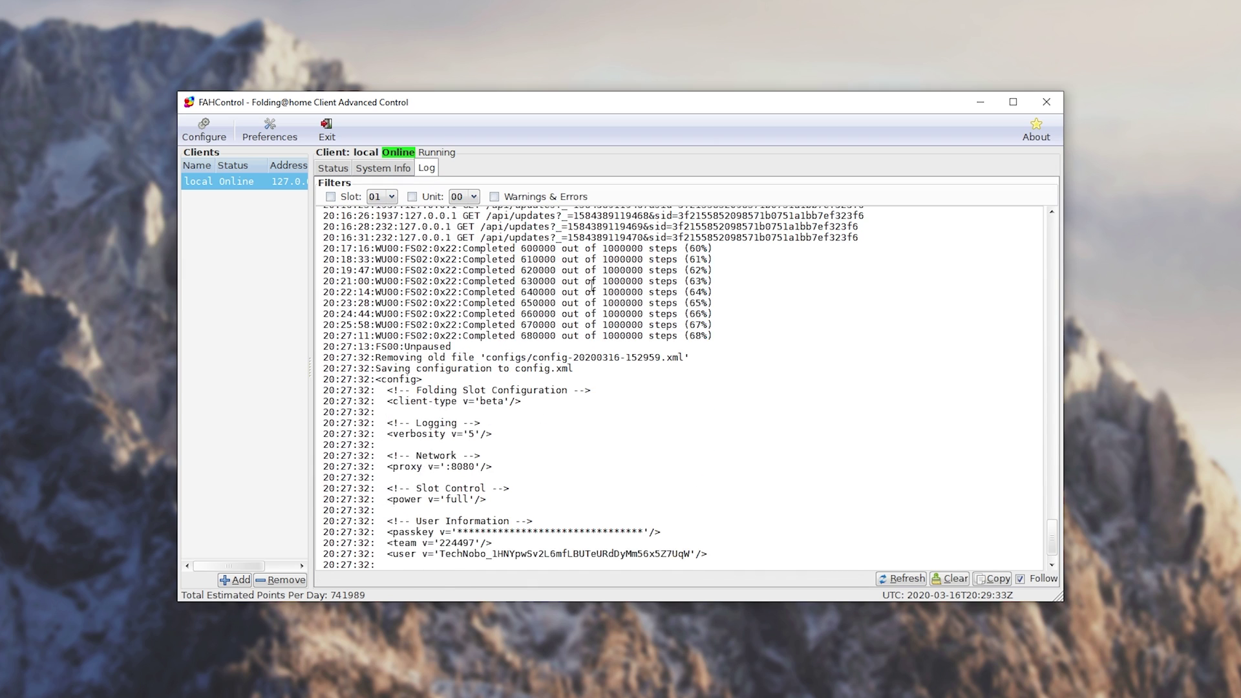
pyautogui.scroll(10, 592, 285)
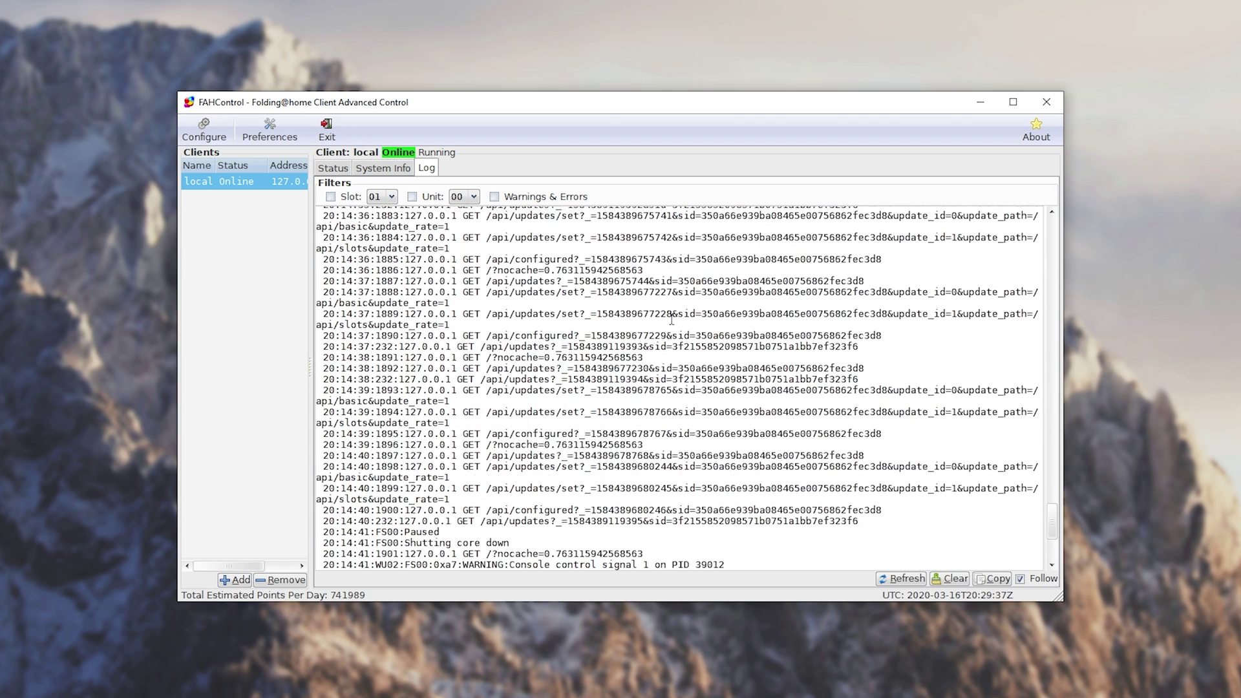
pyautogui.scroll(-20, 788, 369)
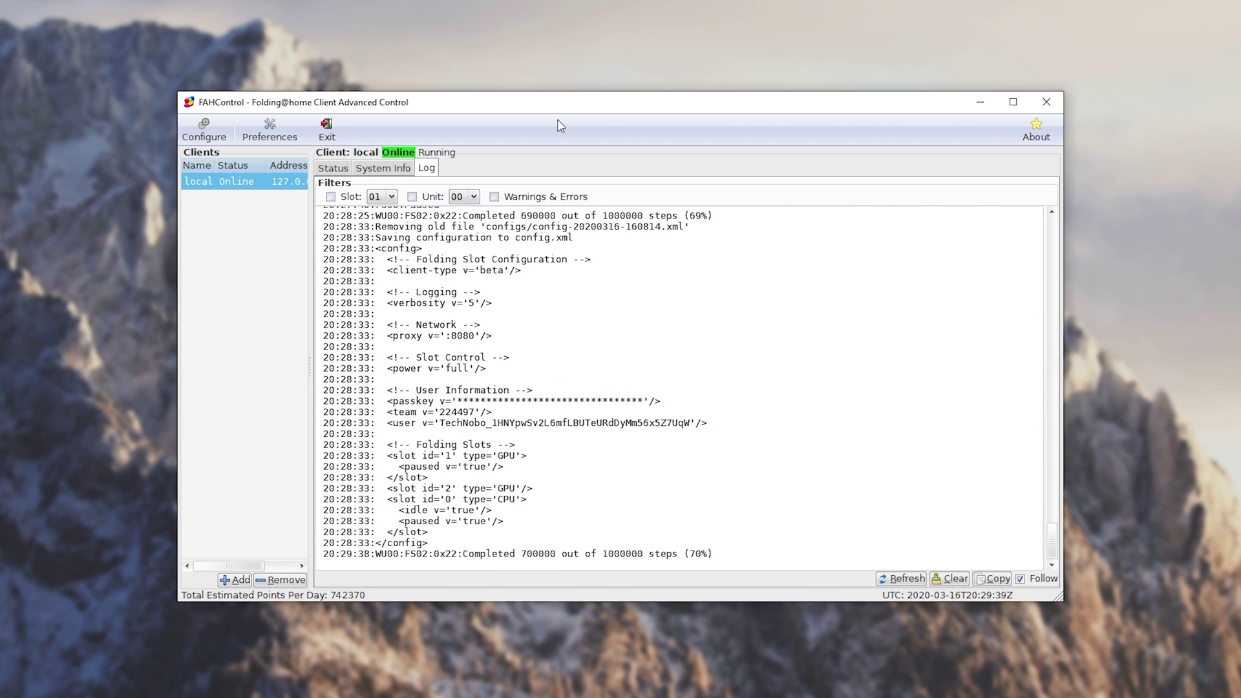
pyautogui.click(333, 169)
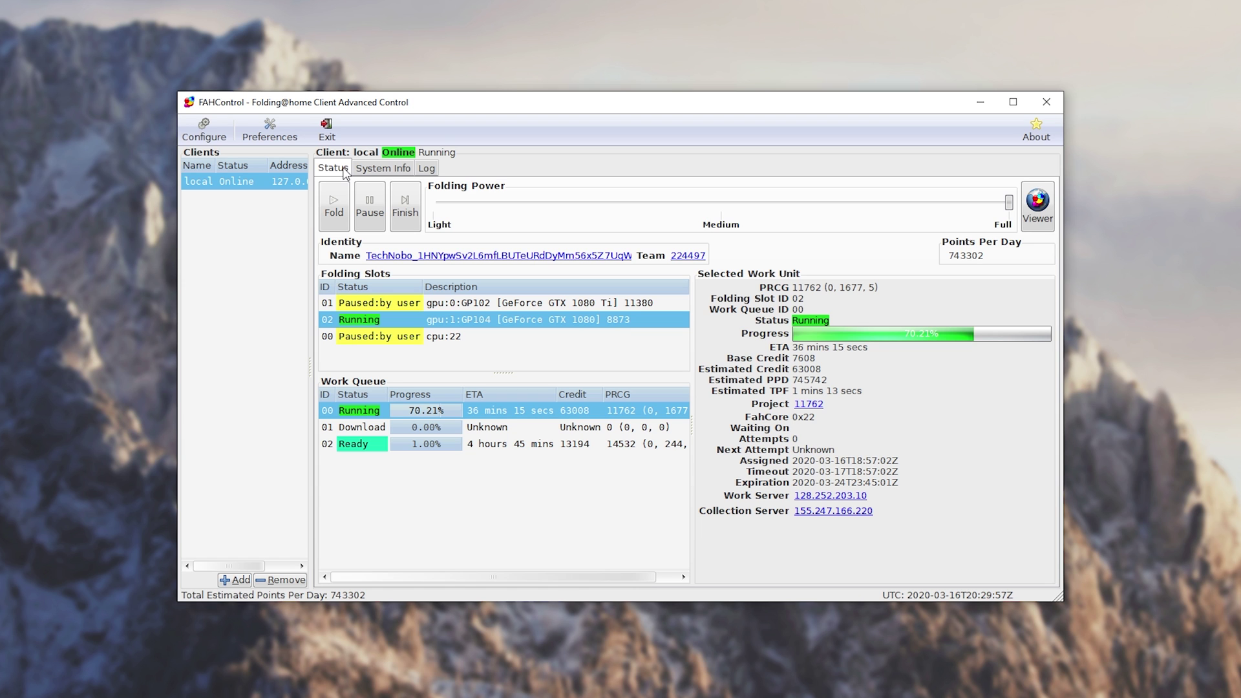
# Open Configure and inspect the Identity tab's donor name, team number 224497 and passkey fields
pyautogui.click(204, 129)
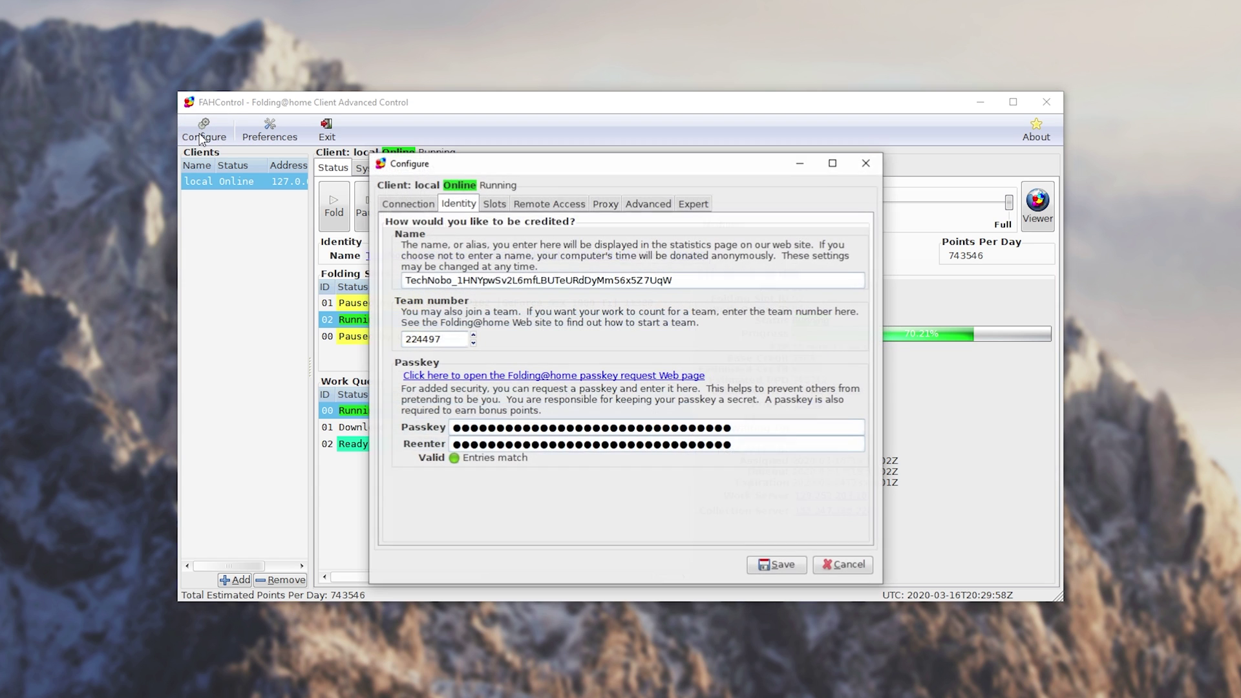
pyautogui.doubleClick(522, 278)
pyautogui.click(440, 280)
pyautogui.doubleClick(437, 336)
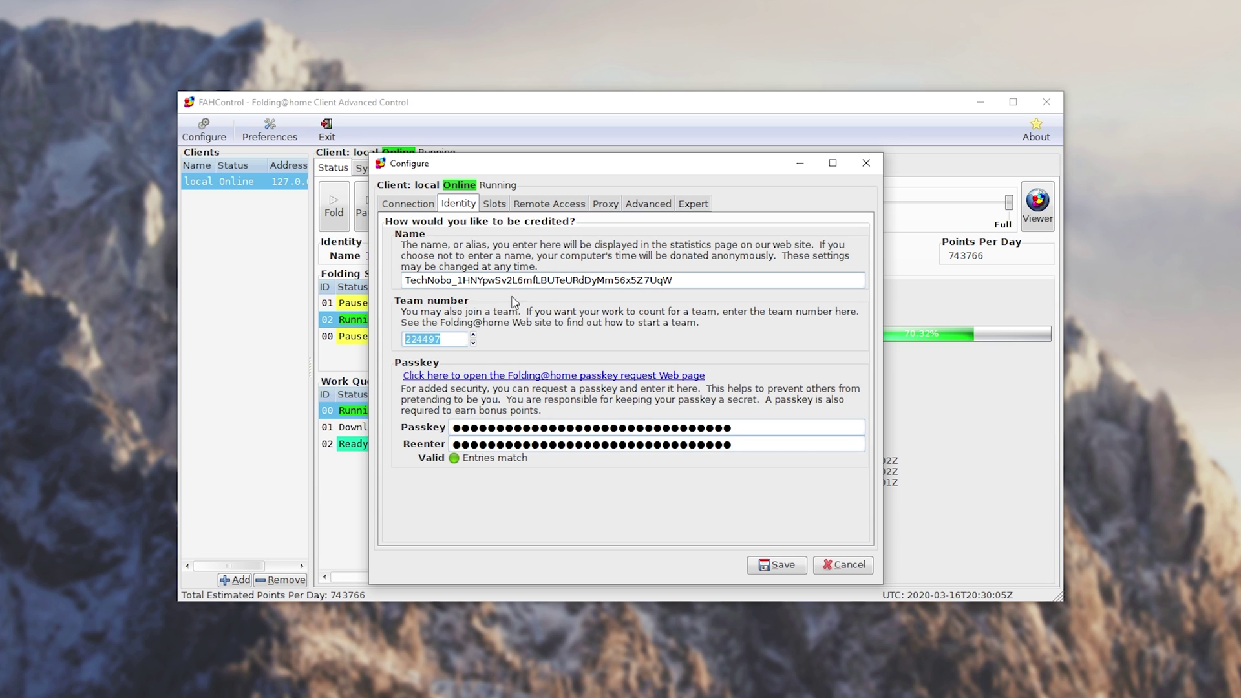
pyautogui.press('Tab')
pyautogui.click(563, 376)
pyautogui.doubleClick(445, 282)
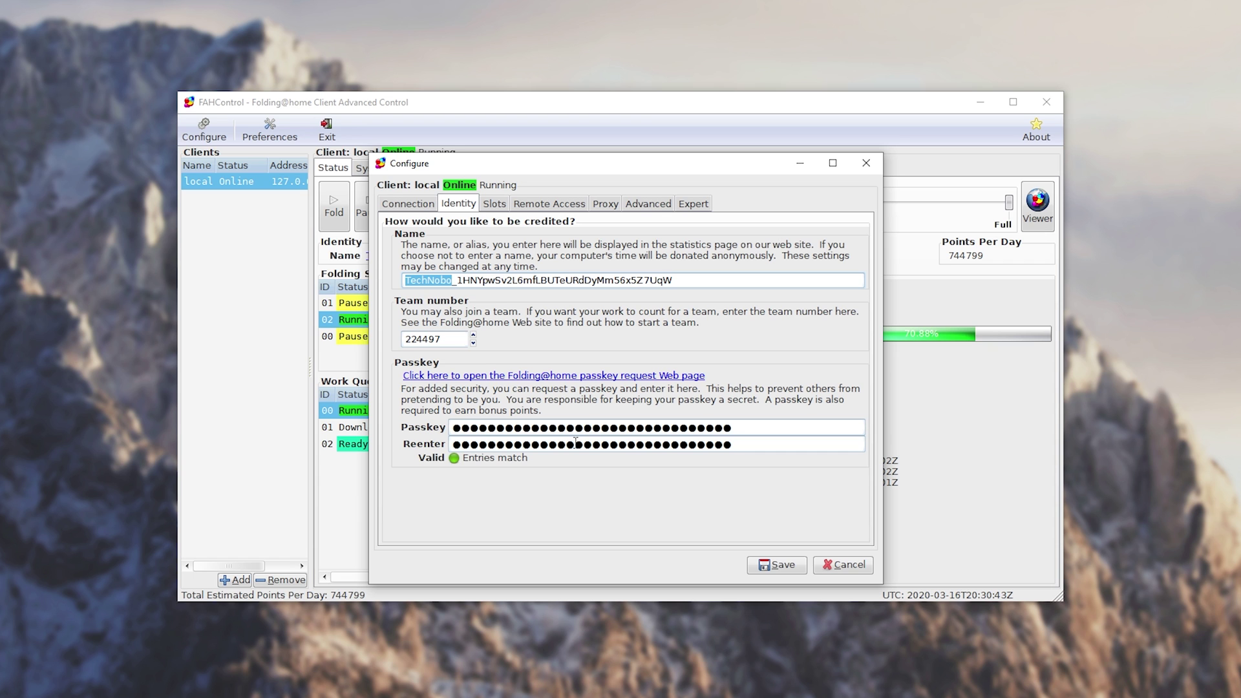
# Browse the Connection, Slots, Remote Access, Proxy, Advanced and Expert configuration pages
pyautogui.click(417, 205)
pyautogui.click(496, 205)
pyautogui.click(555, 205)
pyautogui.click(606, 206)
pyautogui.click(653, 205)
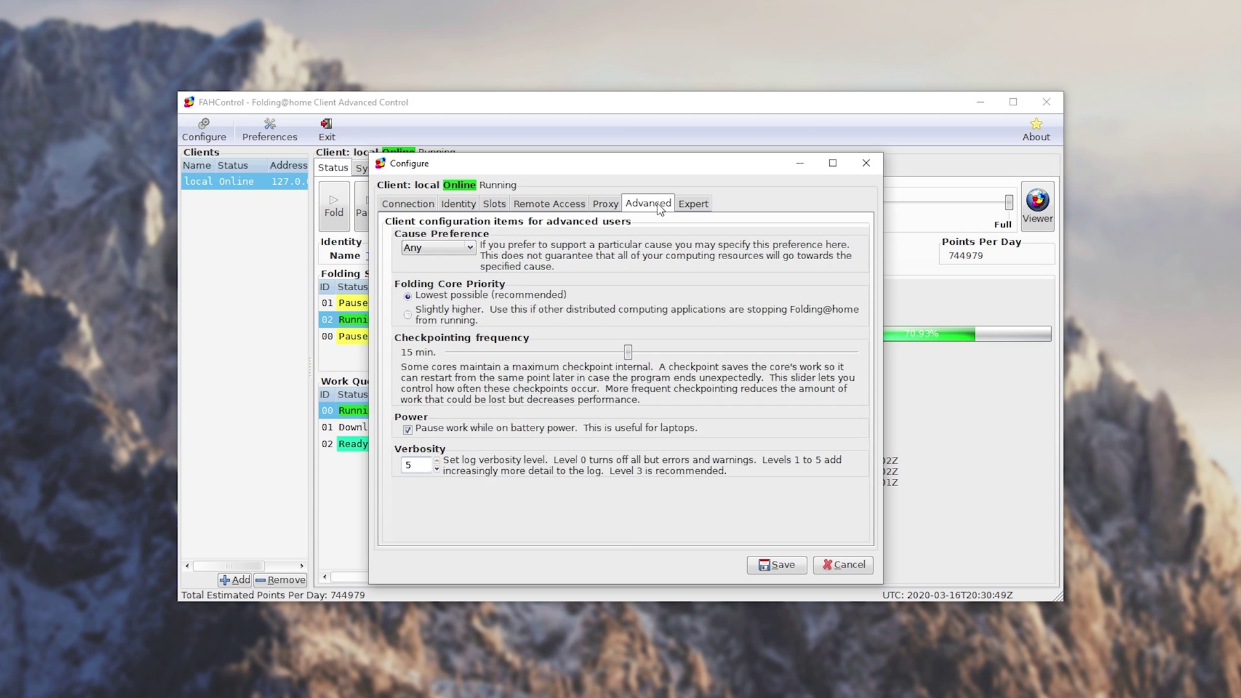
pyautogui.click(694, 206)
pyautogui.click(495, 205)
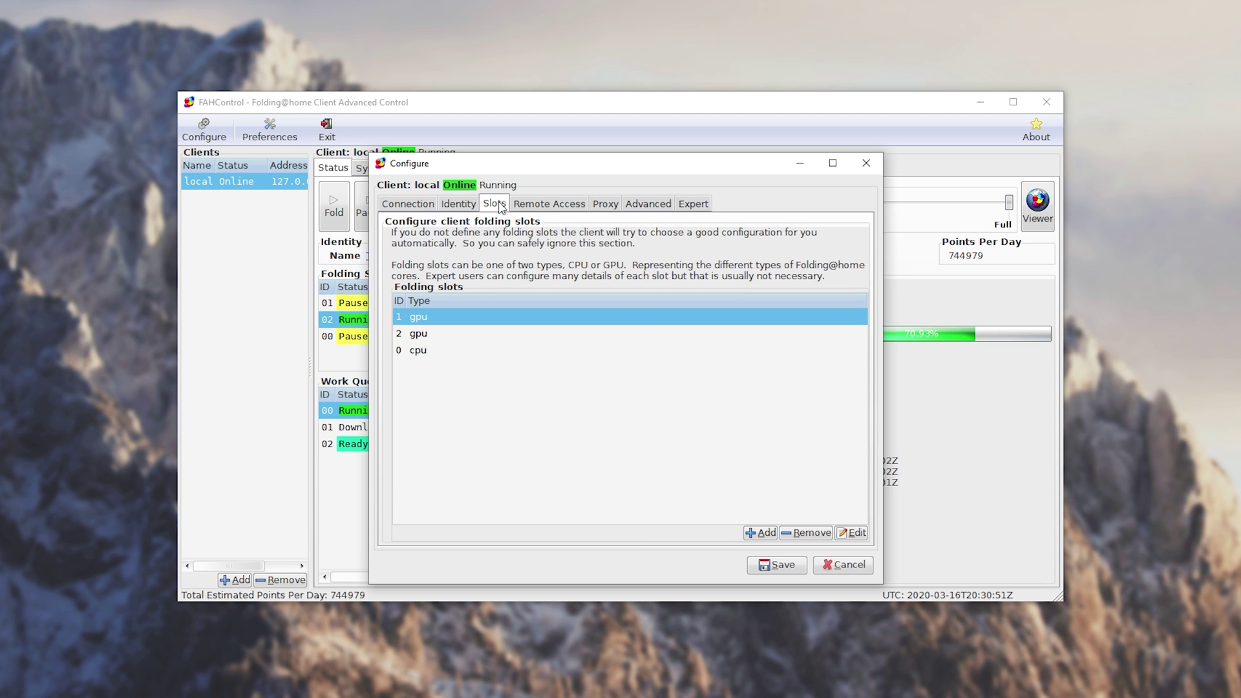
pyautogui.click(608, 205)
pyautogui.click(639, 207)
pyautogui.click(703, 207)
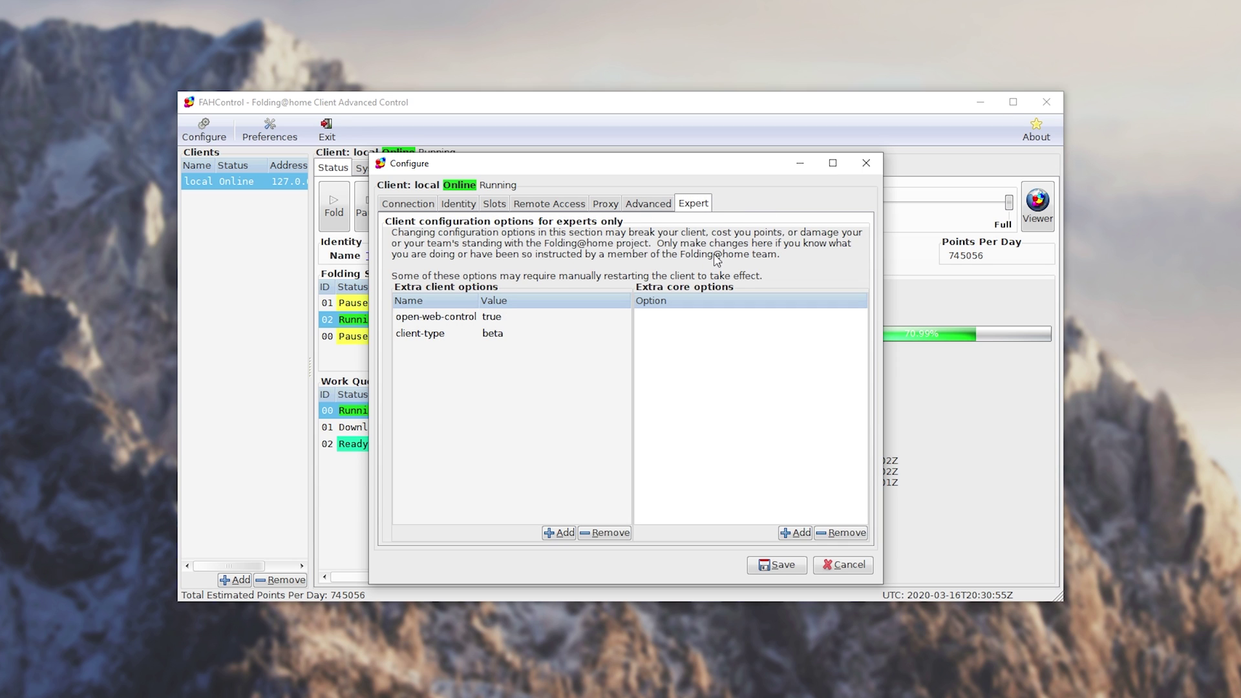
# Select the 0 cpu slot in the Slots list, then close Configure without saving
pyautogui.click(497, 204)
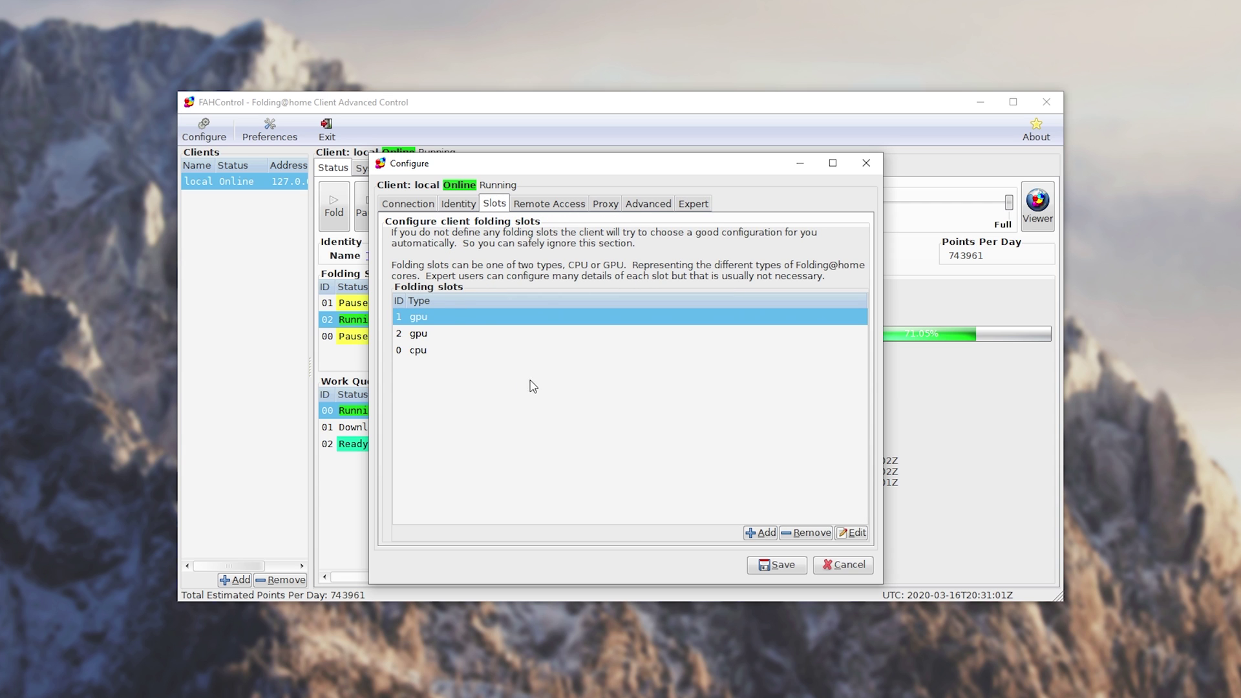
pyautogui.click(512, 353)
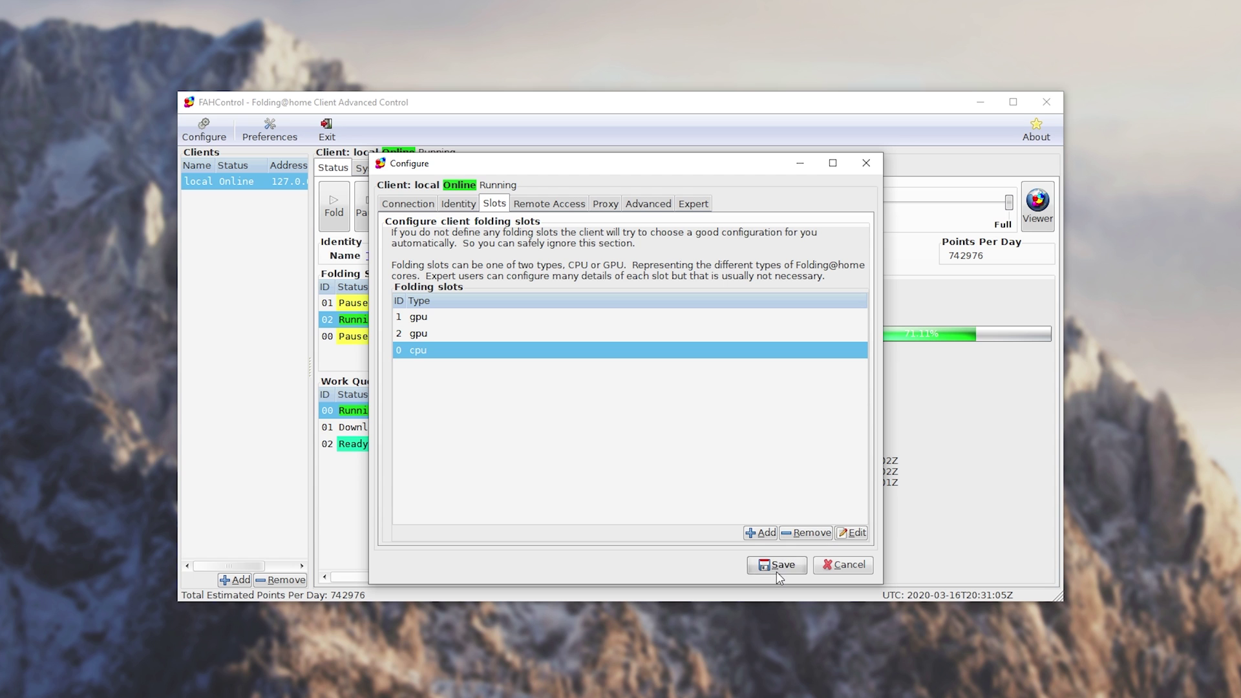
pyautogui.click(866, 162)
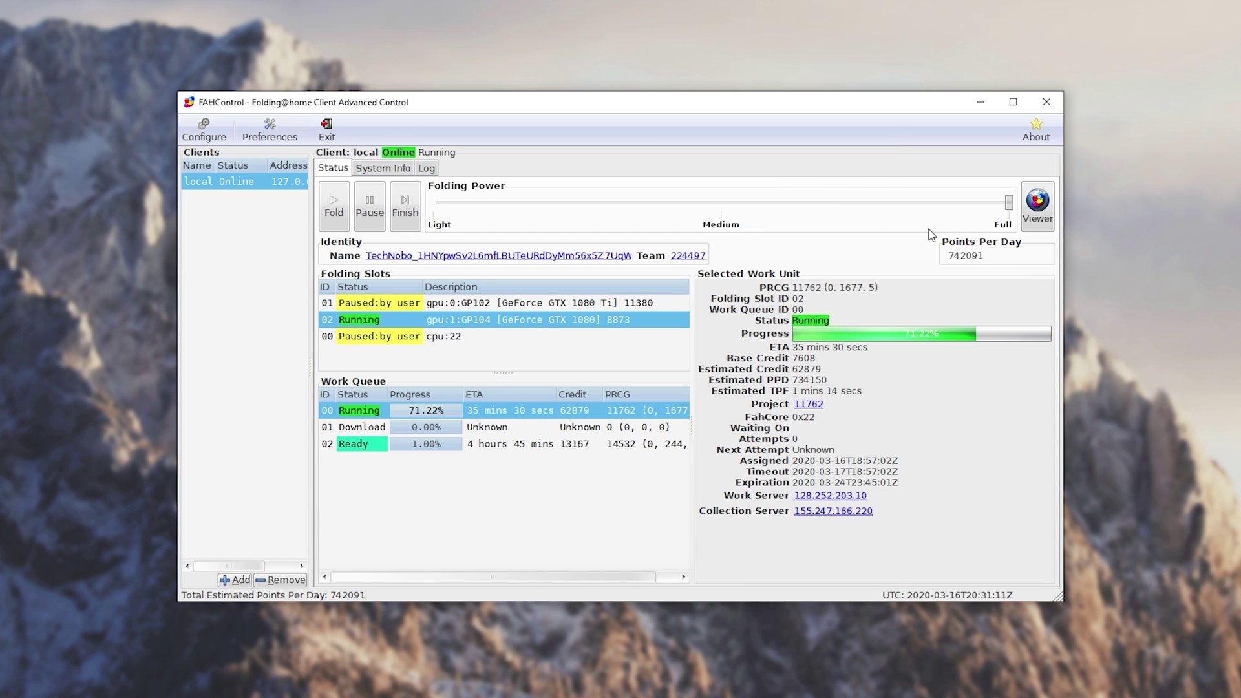